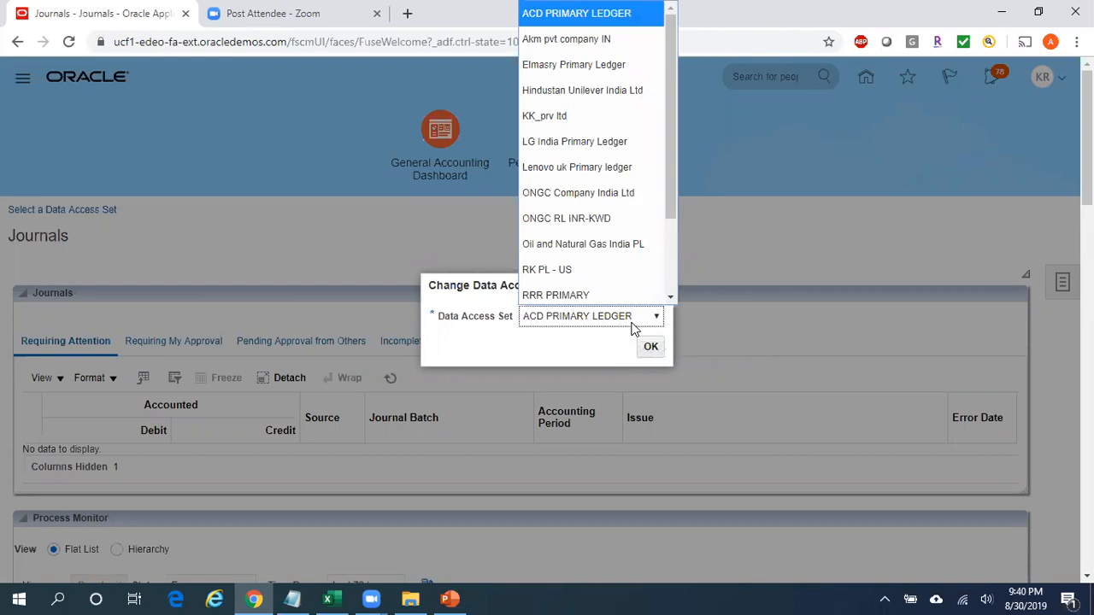
# Change the data access set to Reliance INR Ledger.
pyautogui.scroll(-2, 670, 214)
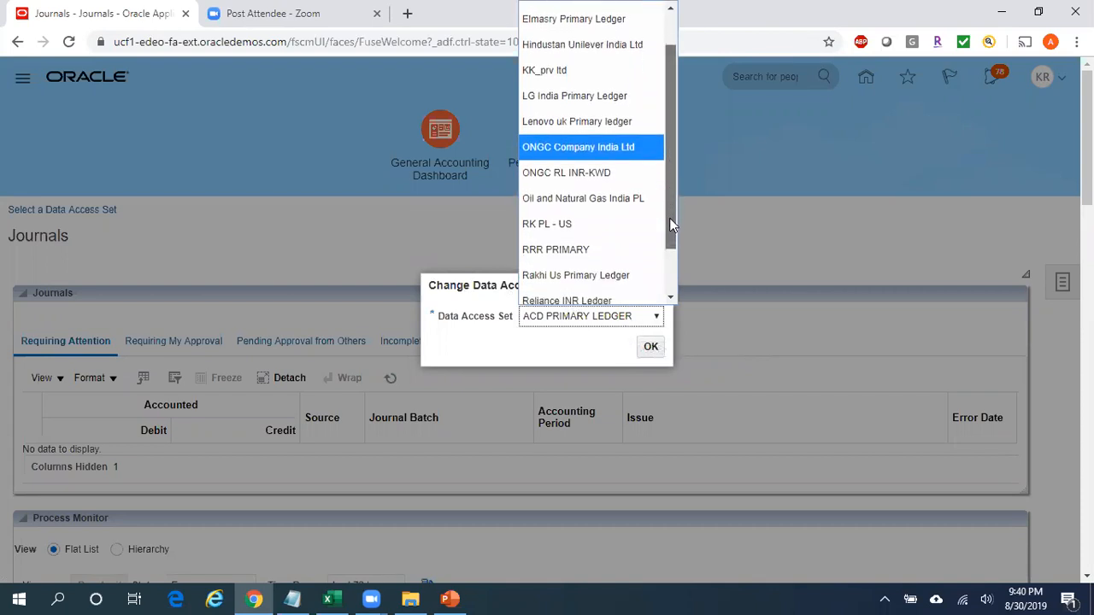
pyautogui.scroll(-1, 670, 224)
pyautogui.click(610, 260)
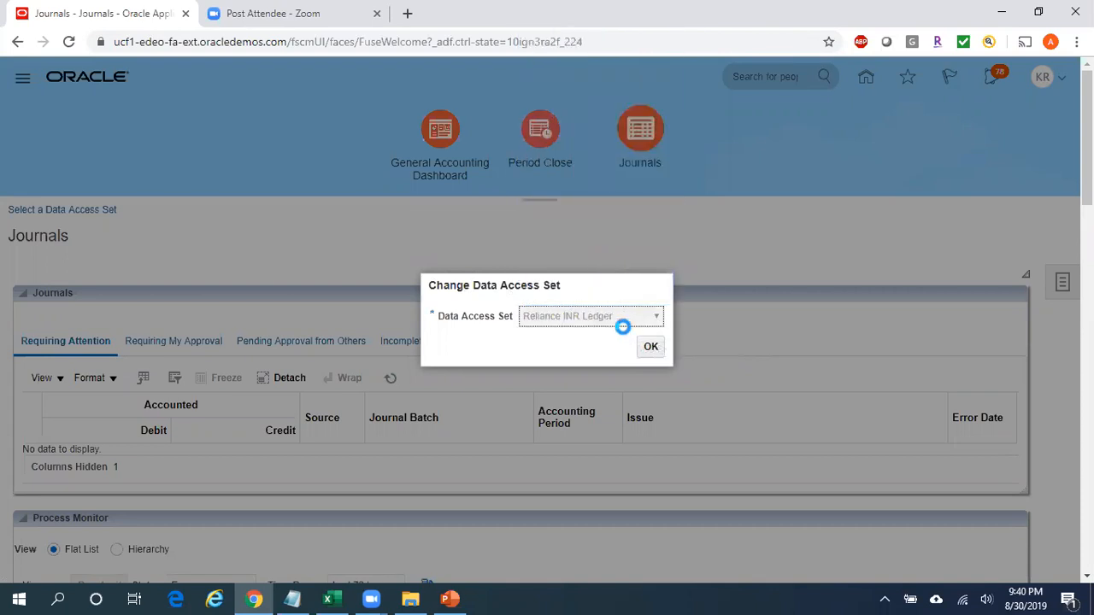
pyautogui.click(650, 349)
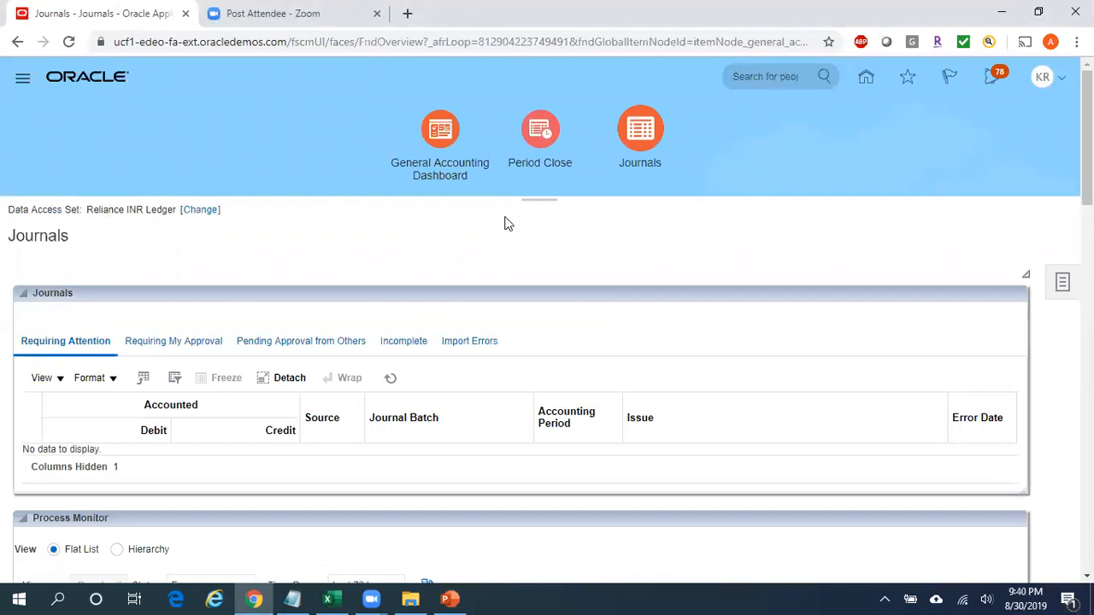
# Start creating a new journal from the Journals tasks.
pyautogui.click(648, 139)
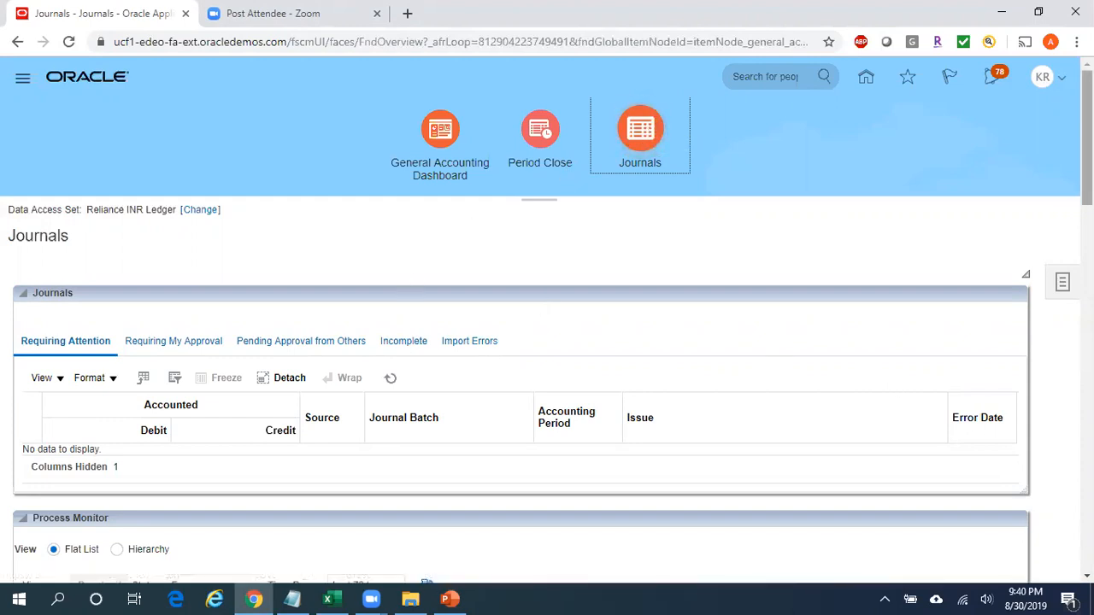
pyautogui.moveTo(1086, 128)
pyautogui.mouseDown()
pyautogui.moveTo(1086, 212)
pyautogui.moveTo(1086, 128)
pyautogui.mouseUp()
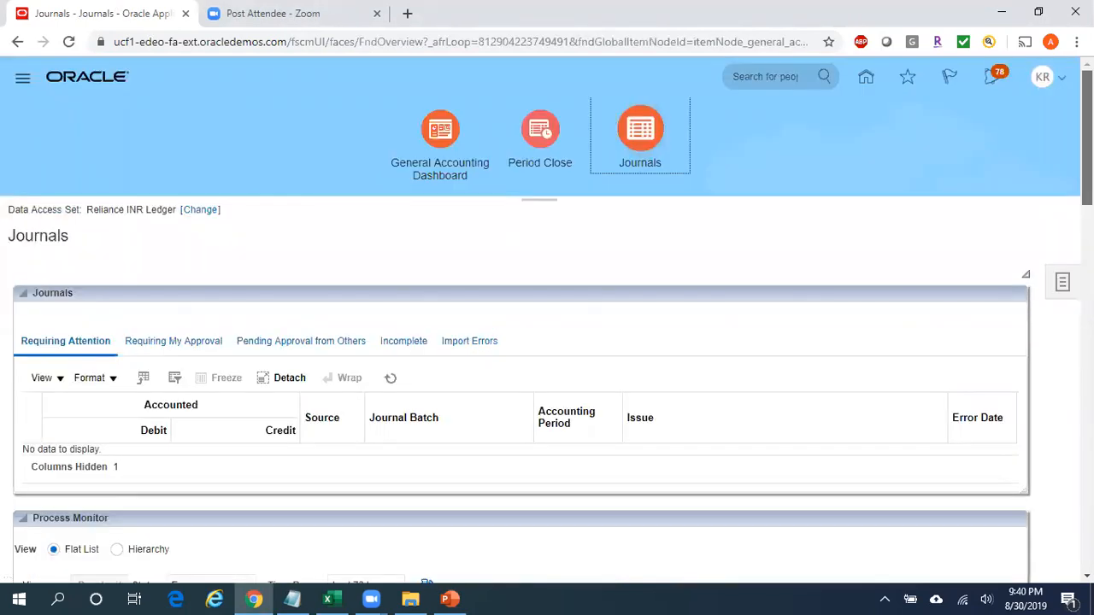
pyautogui.click(1066, 284)
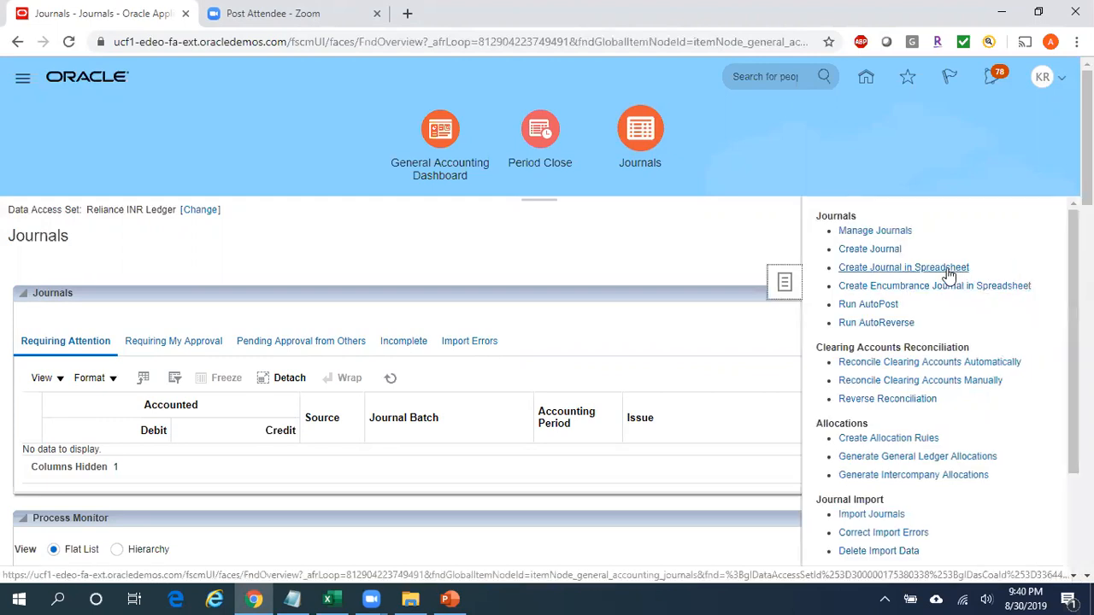
pyautogui.click(877, 252)
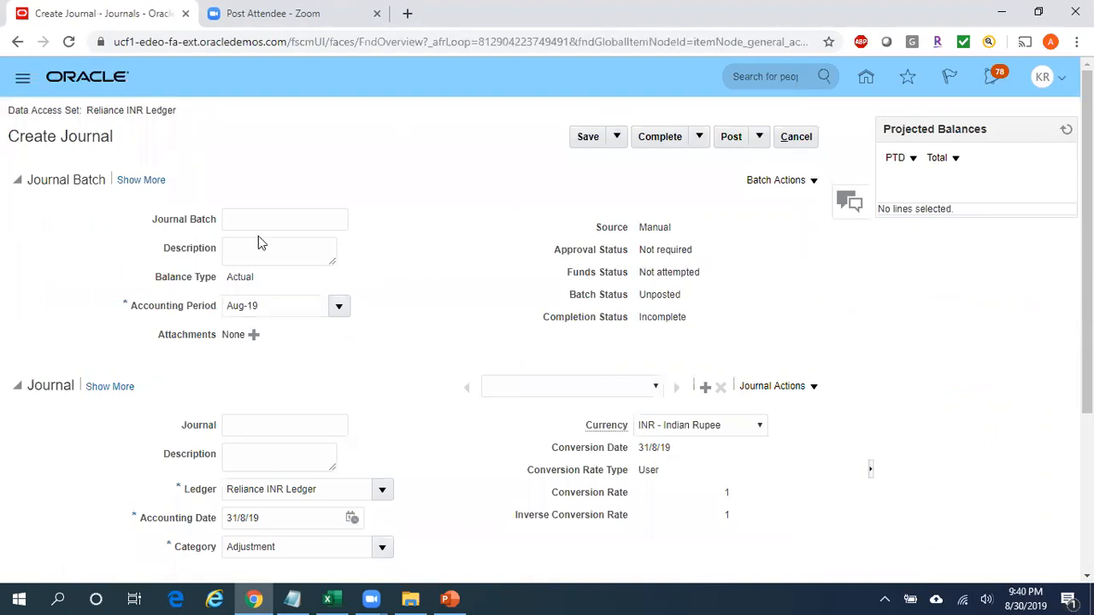
# Name the journal batch "Test Jrnl Batch1".
pyautogui.click(257, 217)
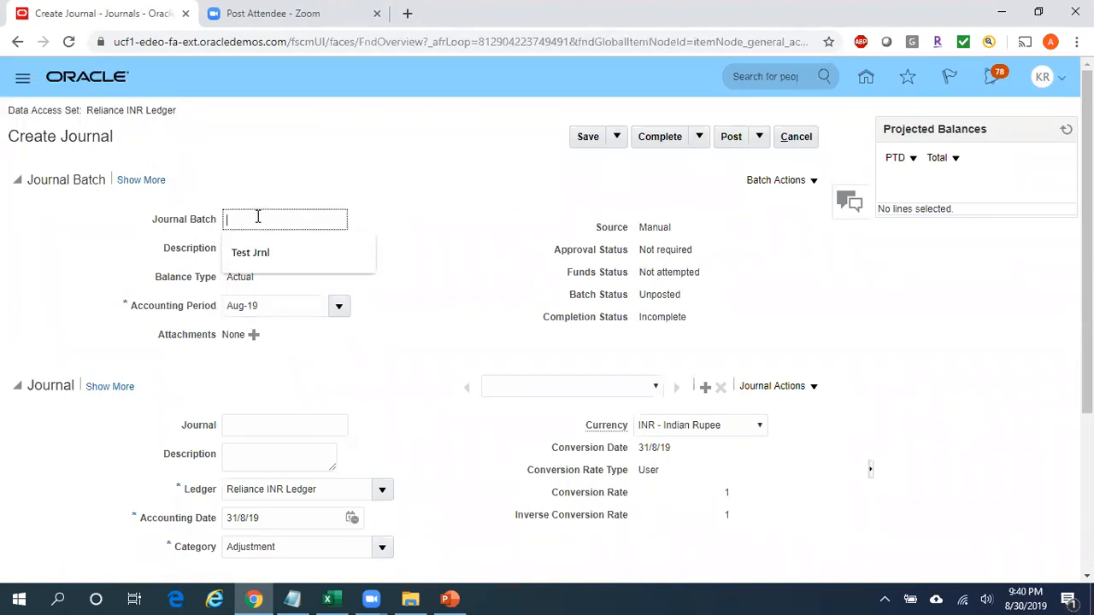
pyautogui.write('Test Jrnl Batch1')
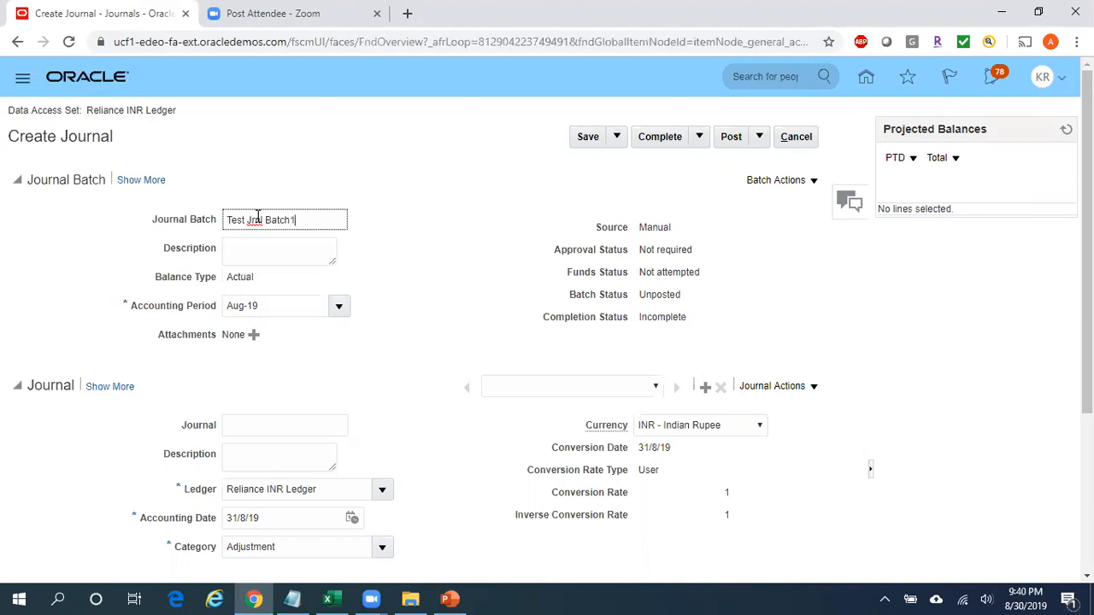
# Enter the batch description "Test Jrnl Batch1 Desc" and set the accounting period to Jul-19.
pyautogui.click(293, 253)
pyautogui.write('Test Jrnl B')
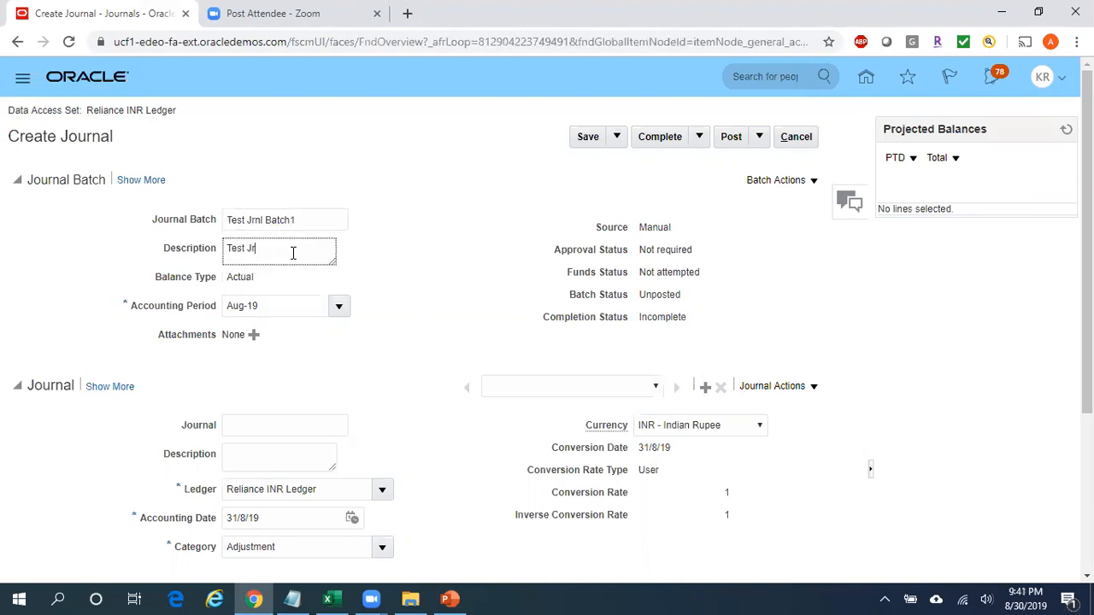
pyautogui.write('atch1 Desc')
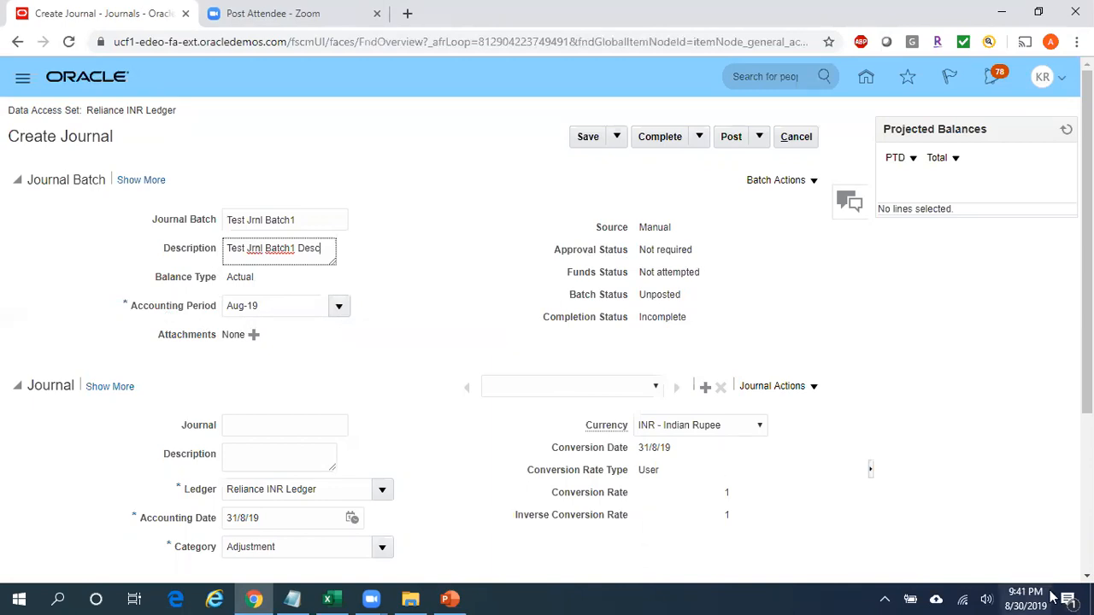
pyautogui.click(340, 309)
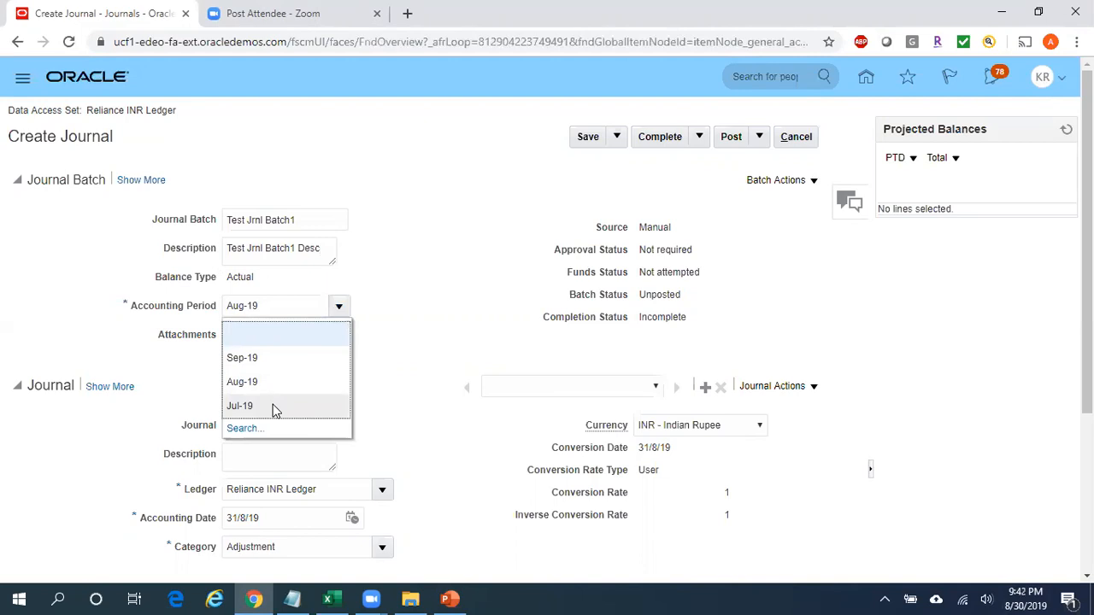
pyautogui.click(272, 405)
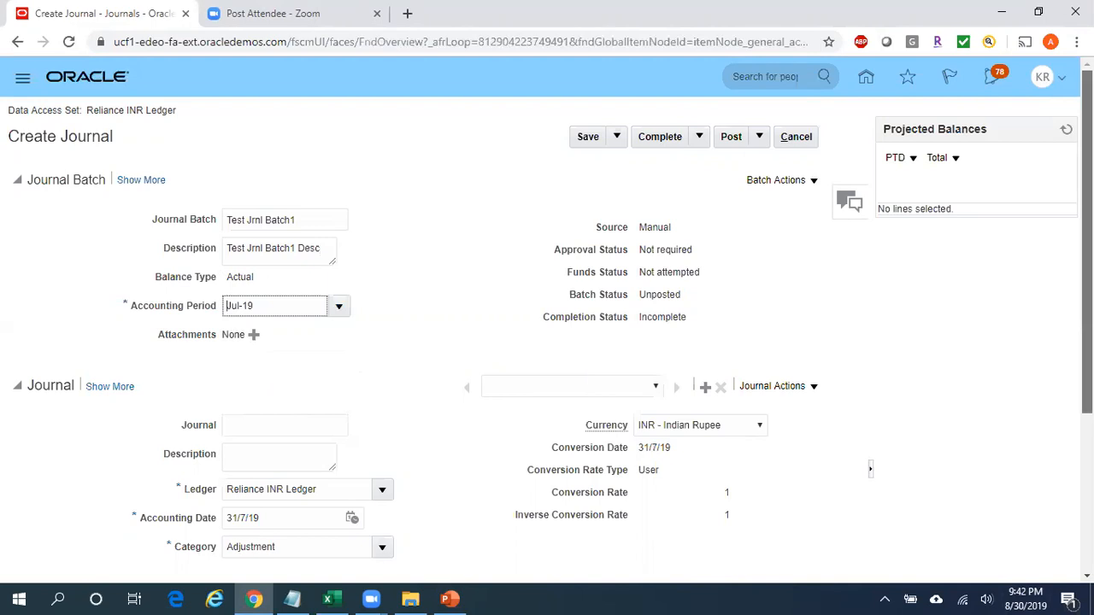
# Name the journal "Test Jrnl1".
pyautogui.scroll(-2, 460, 389)
pyautogui.click(254, 281)
pyautogui.write('Test Jrnl1')
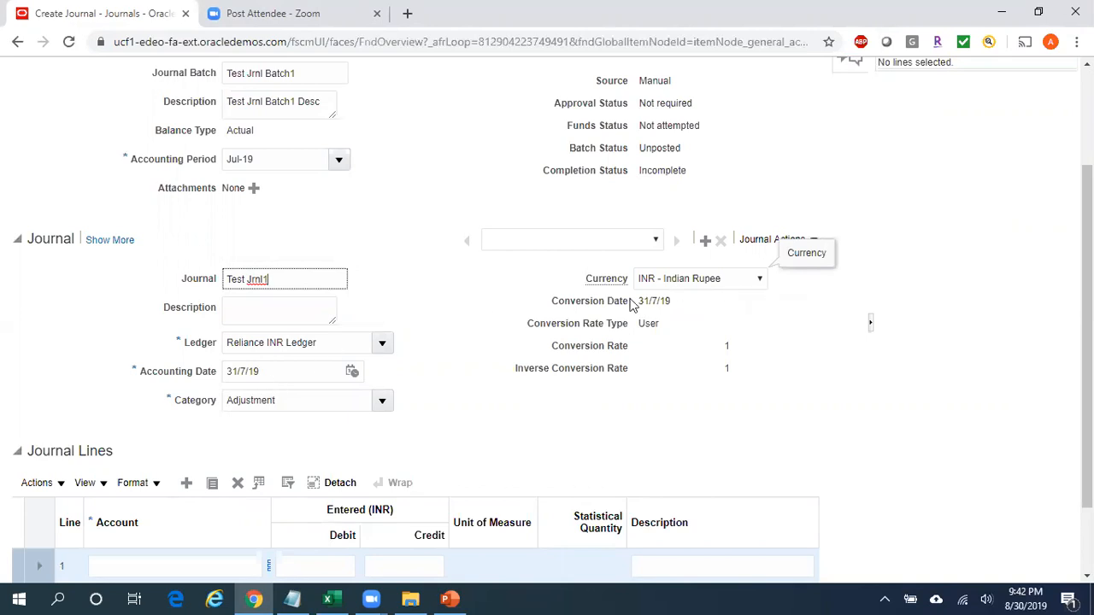
# Look through the currencies available for the journal without changing the selection.
pyautogui.click(740, 279)
pyautogui.scroll(1, 716, 362)
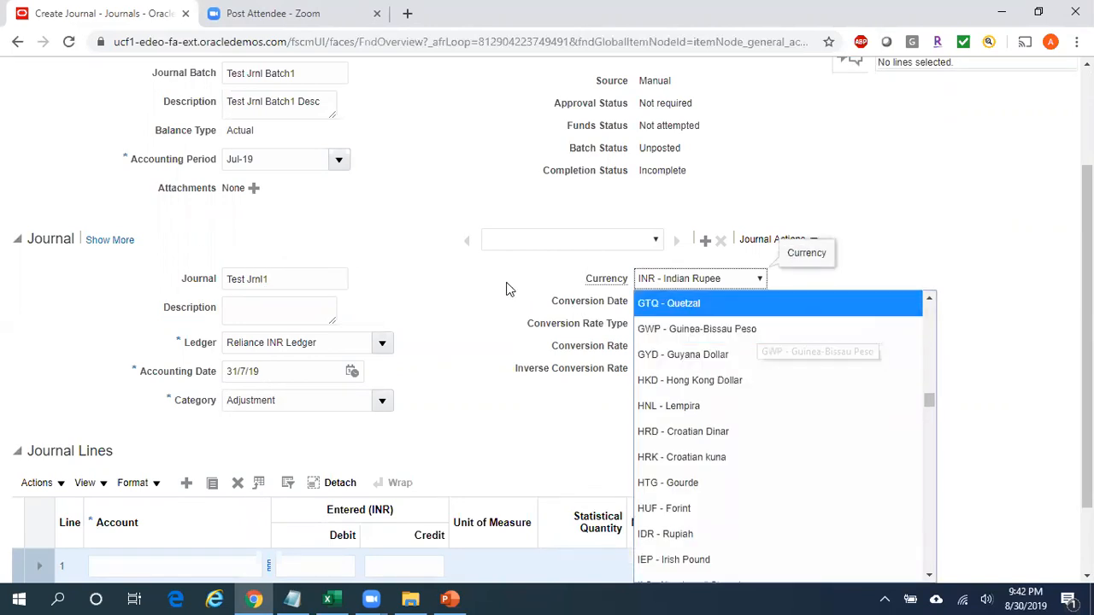
pyautogui.click(484, 289)
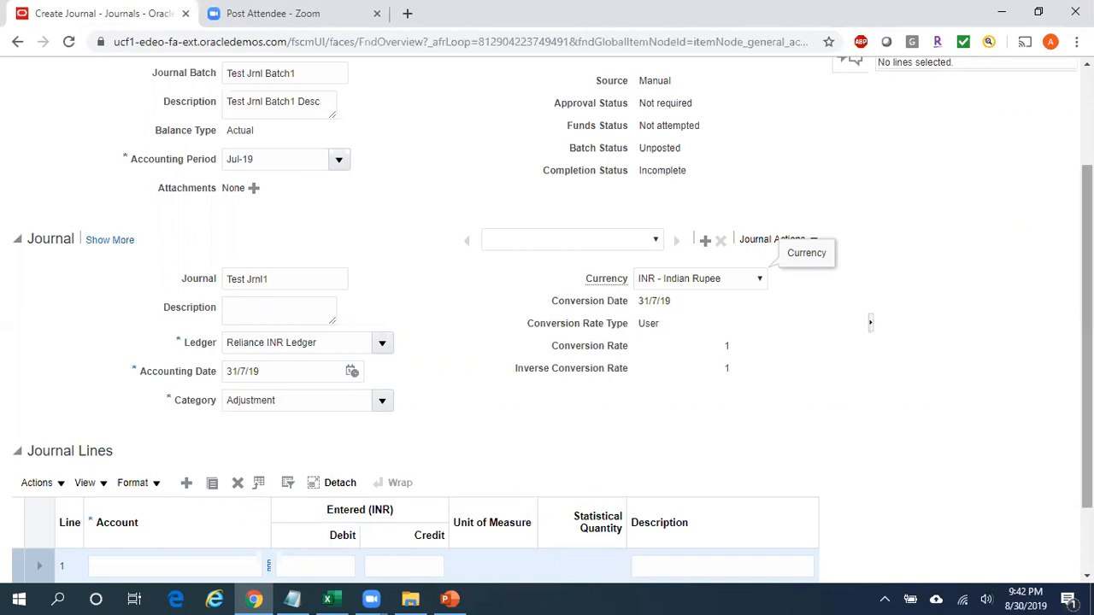
# Open the account segments for journal line 1 and set Company to 010 and Cost Center to 0000.
pyautogui.scroll(-1, 724, 383)
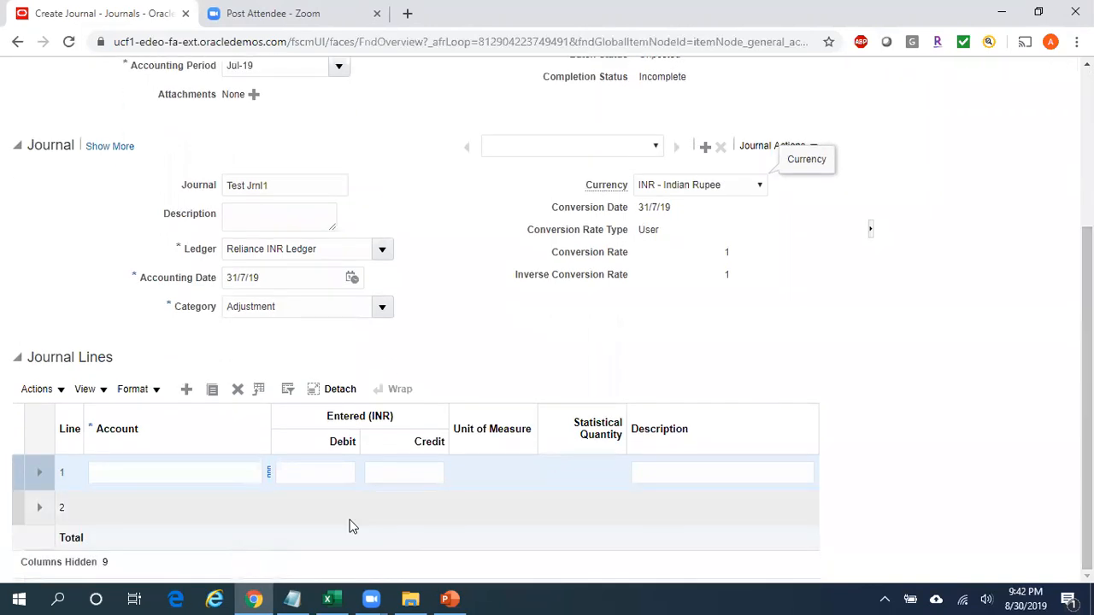
pyautogui.click(147, 476)
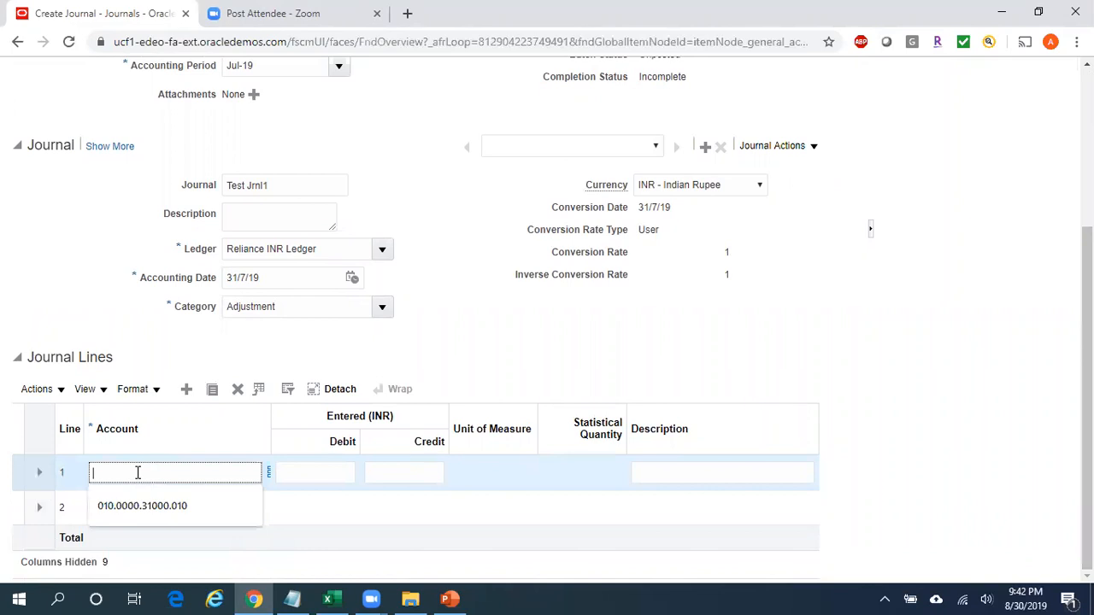
pyautogui.click(270, 473)
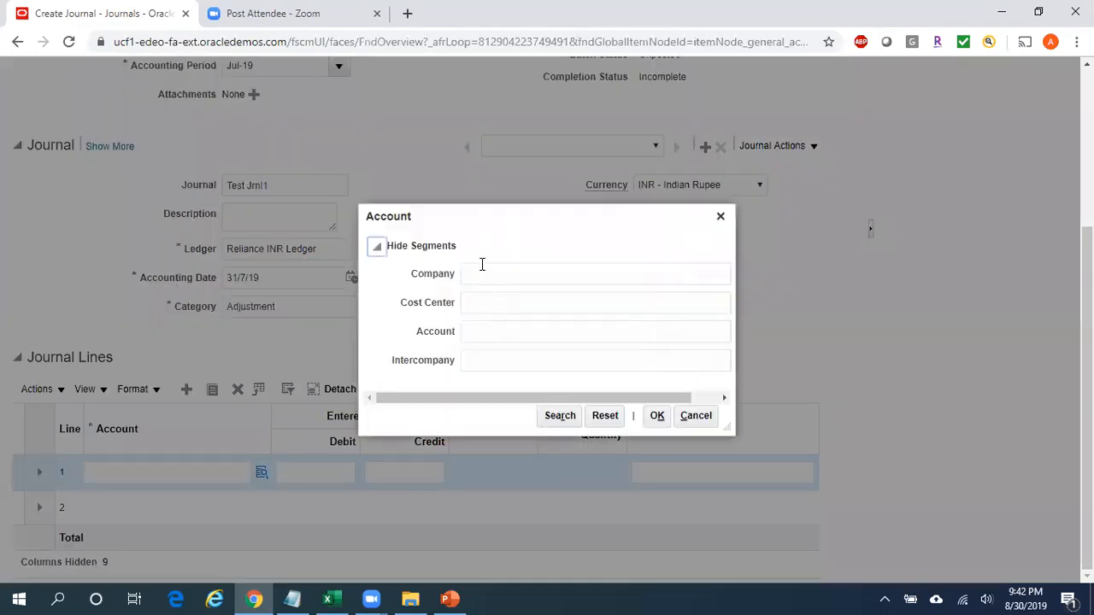
pyautogui.click(482, 267)
pyautogui.write('010')
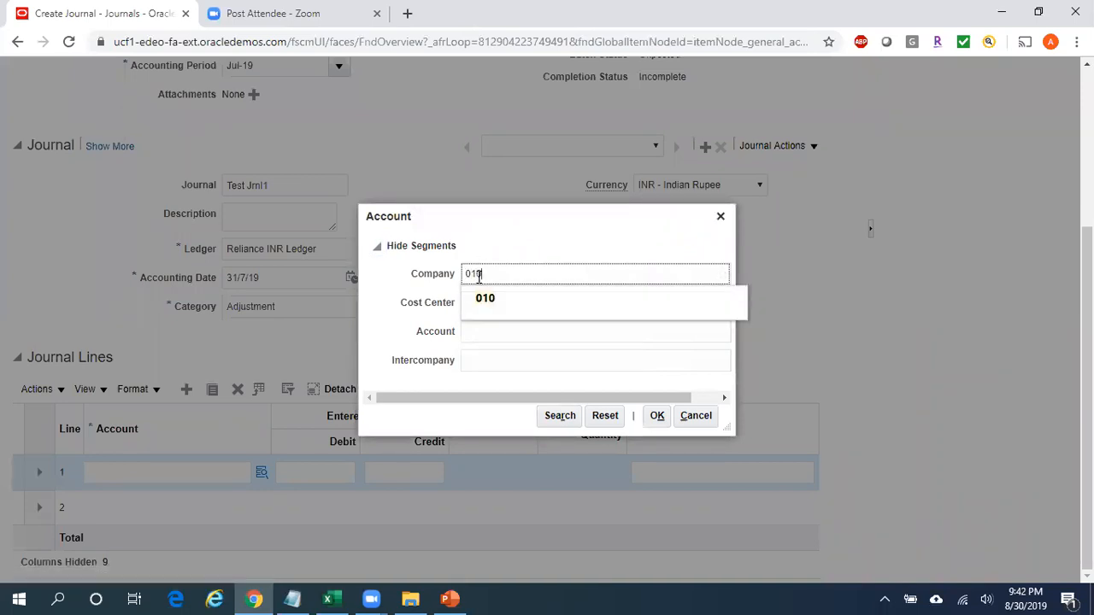
pyautogui.click(489, 306)
pyautogui.write('0000')
# Search the account values by description "Sal%" and select Salaries for line 1's Account segment.
pyautogui.click(505, 333)
pyautogui.moveTo(566, 395); pyautogui.dragTo(703, 374)
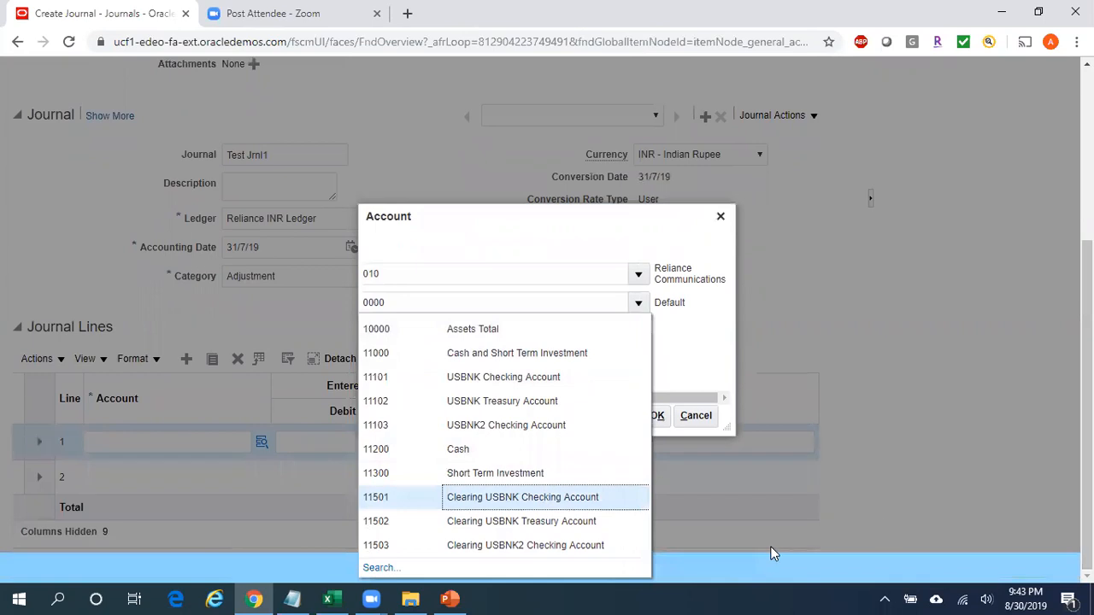
pyautogui.click(461, 556)
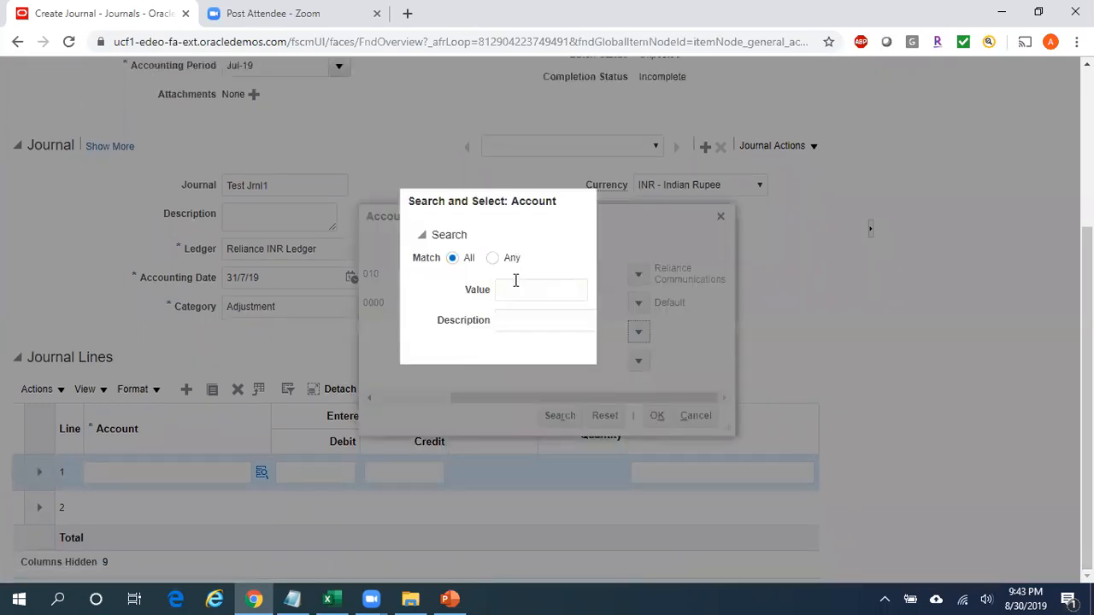
pyautogui.click(515, 322)
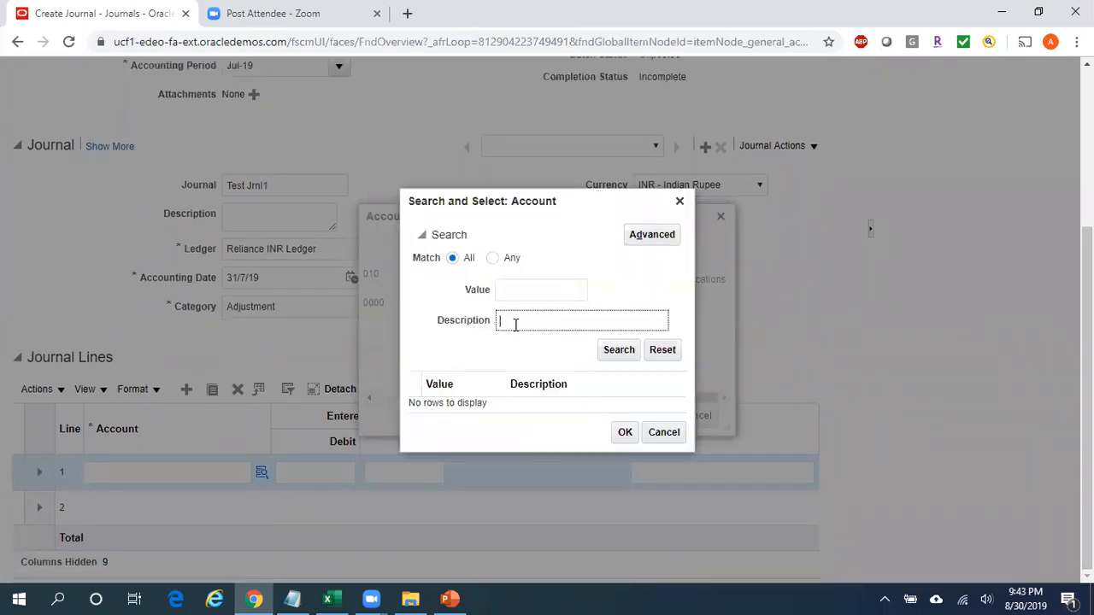
pyautogui.write('Sal%')
pyautogui.click(630, 349)
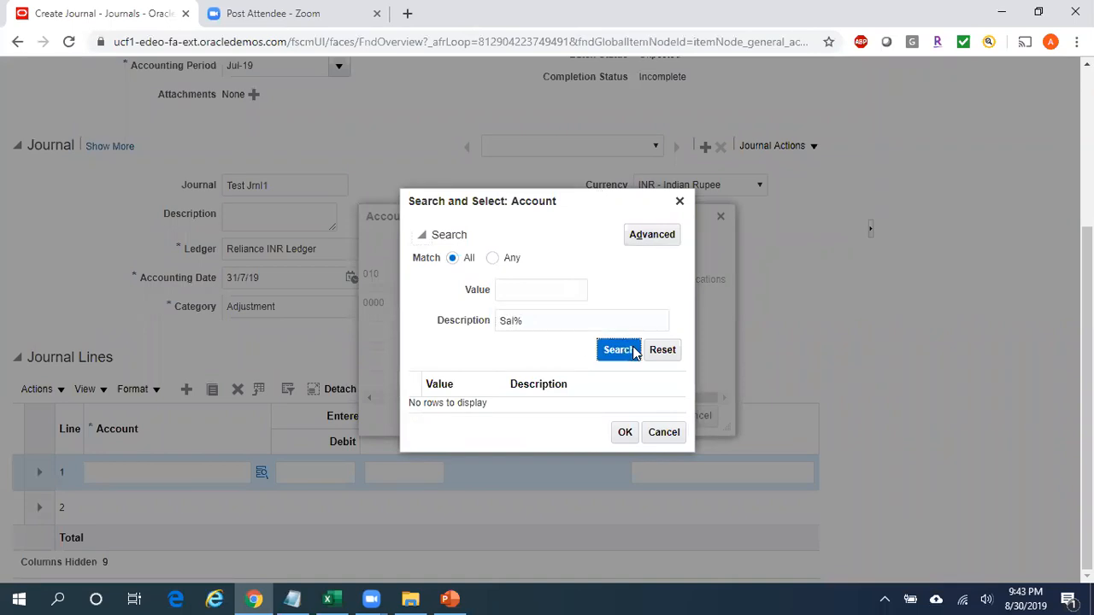
pyautogui.click(463, 417)
pyautogui.click(625, 453)
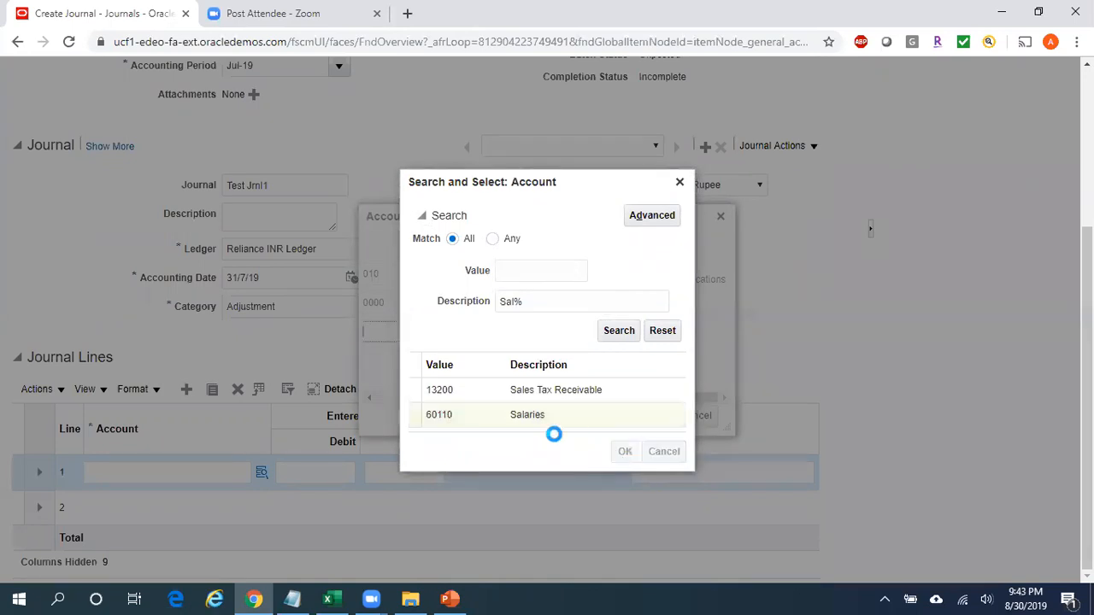
# Set the Intercompany segment to 000, search for the combination, and apply it to journal line 1.
pyautogui.moveTo(481, 398); pyautogui.dragTo(385, 398)
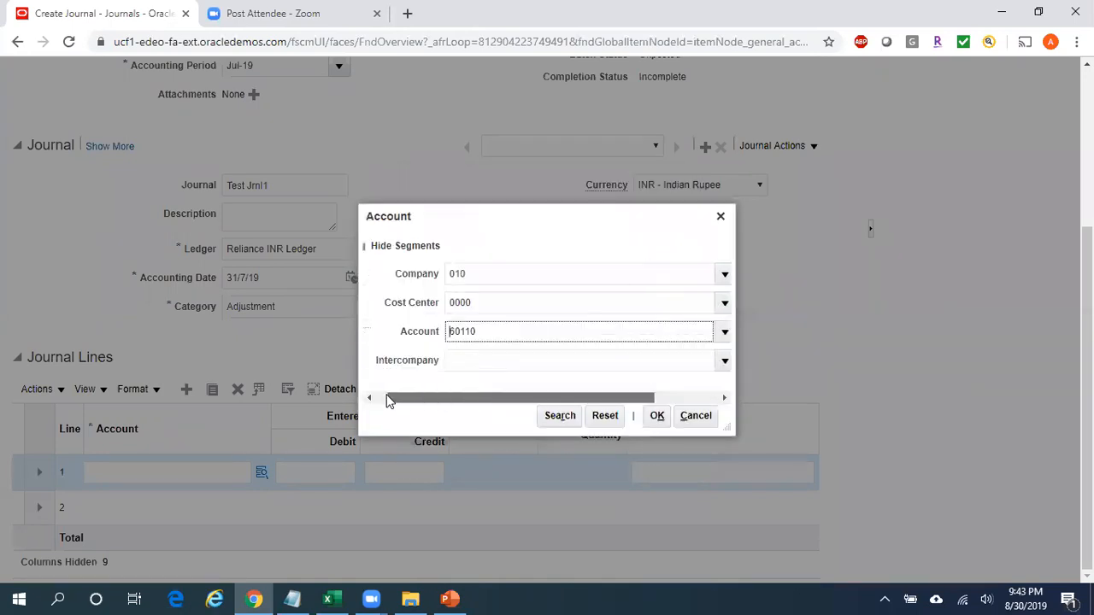
pyautogui.click(475, 366)
pyautogui.write('000')
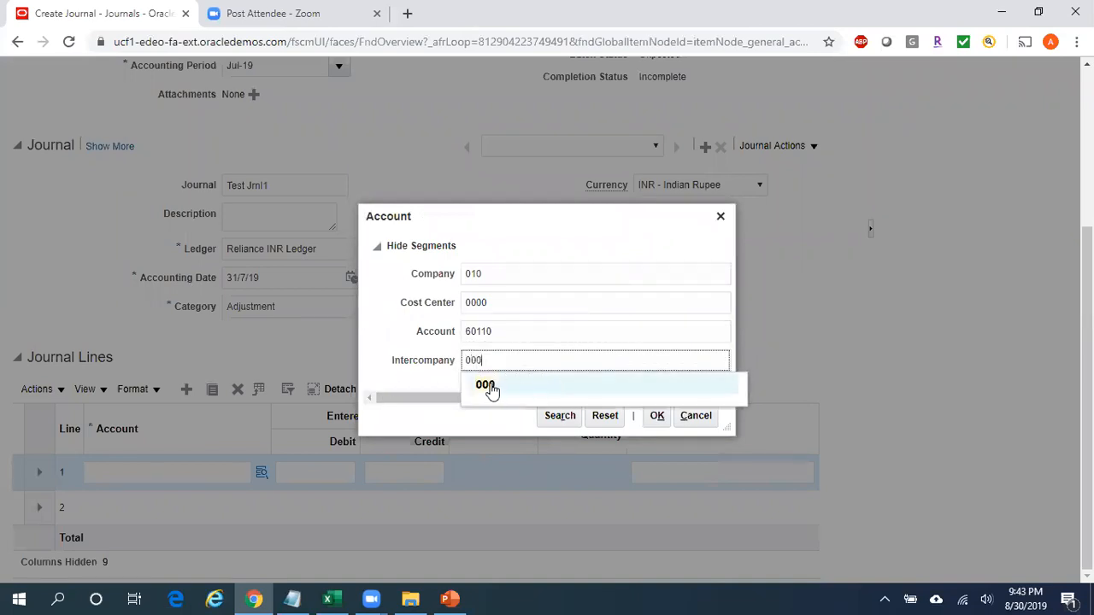
pyautogui.click(489, 385)
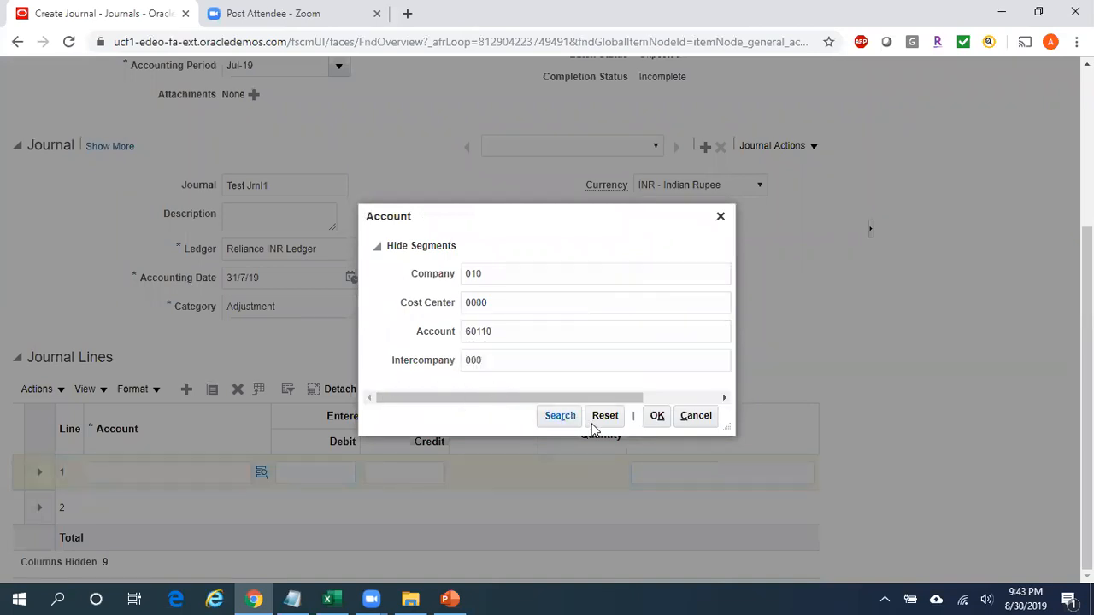
pyautogui.click(564, 419)
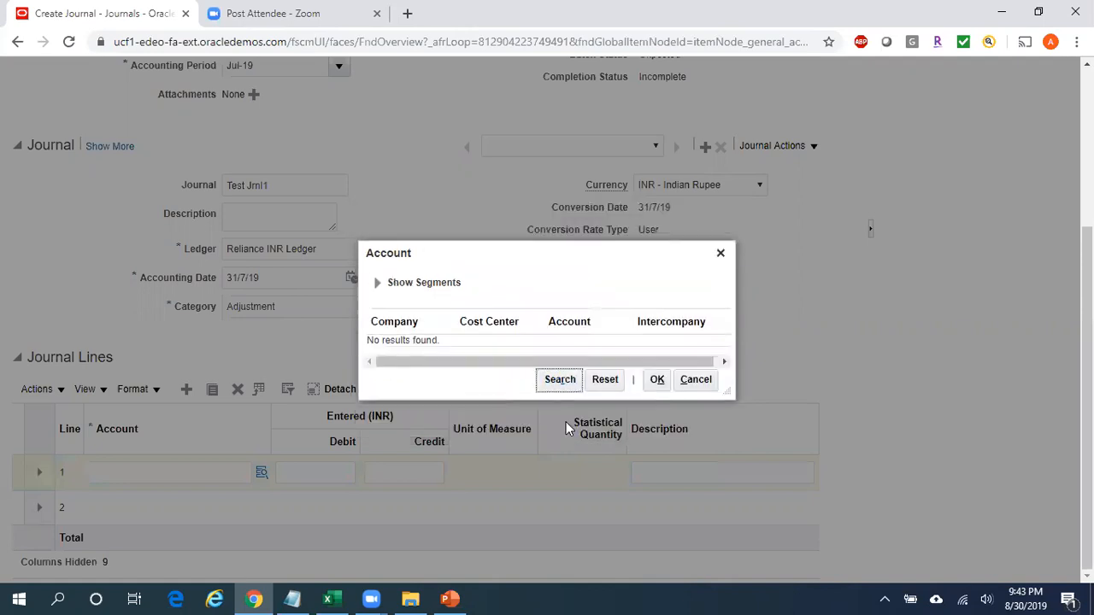
pyautogui.click(654, 382)
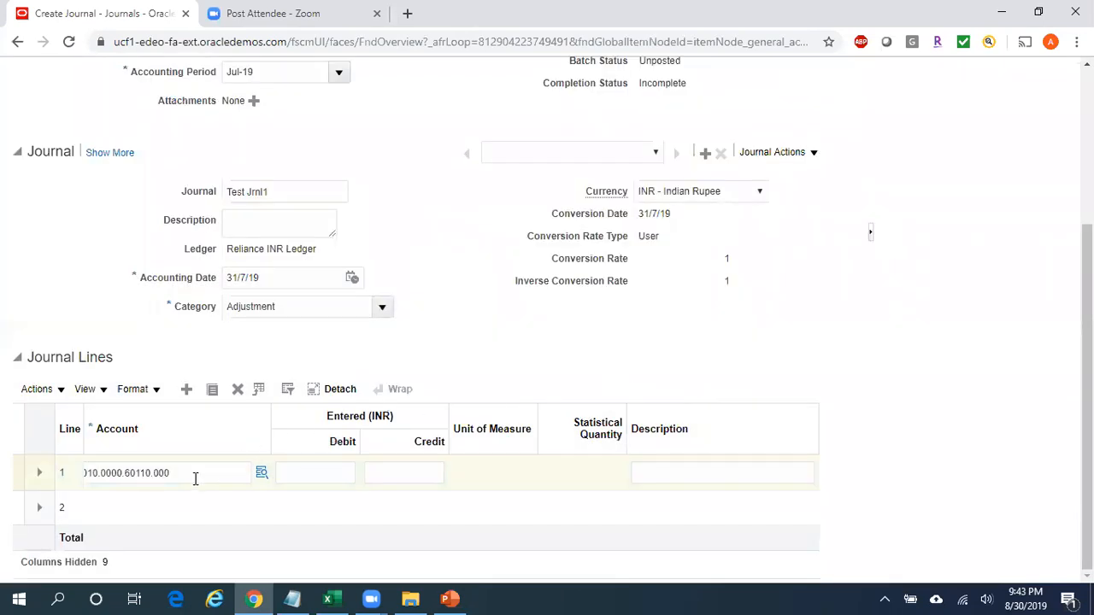
# Enter a debit of 25000 on journal line 1.
pyautogui.click(227, 475)
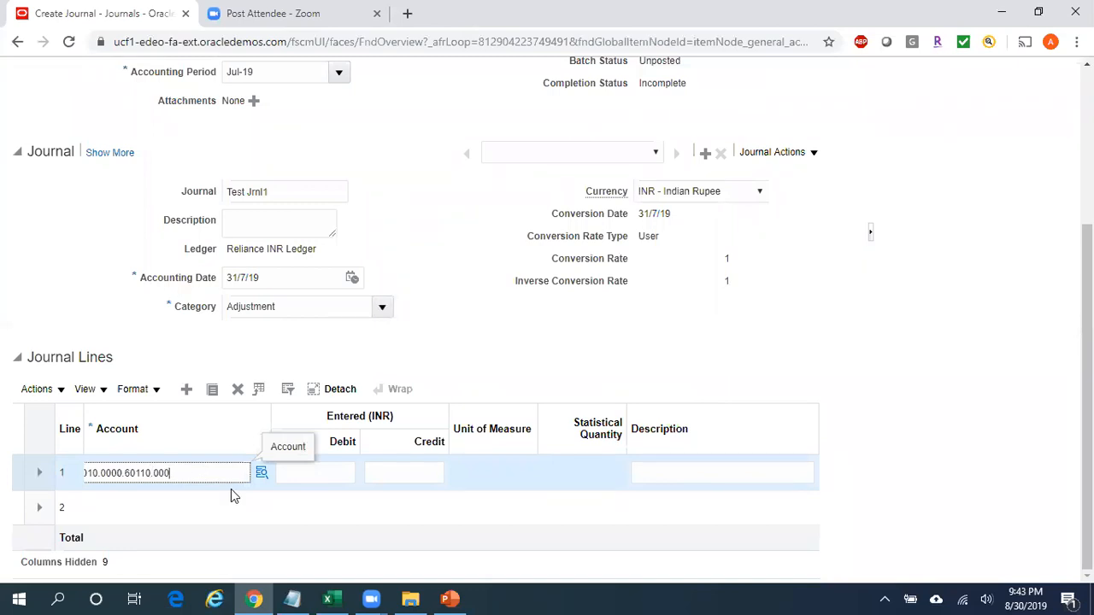
pyautogui.click(316, 473)
pyautogui.write('25000')
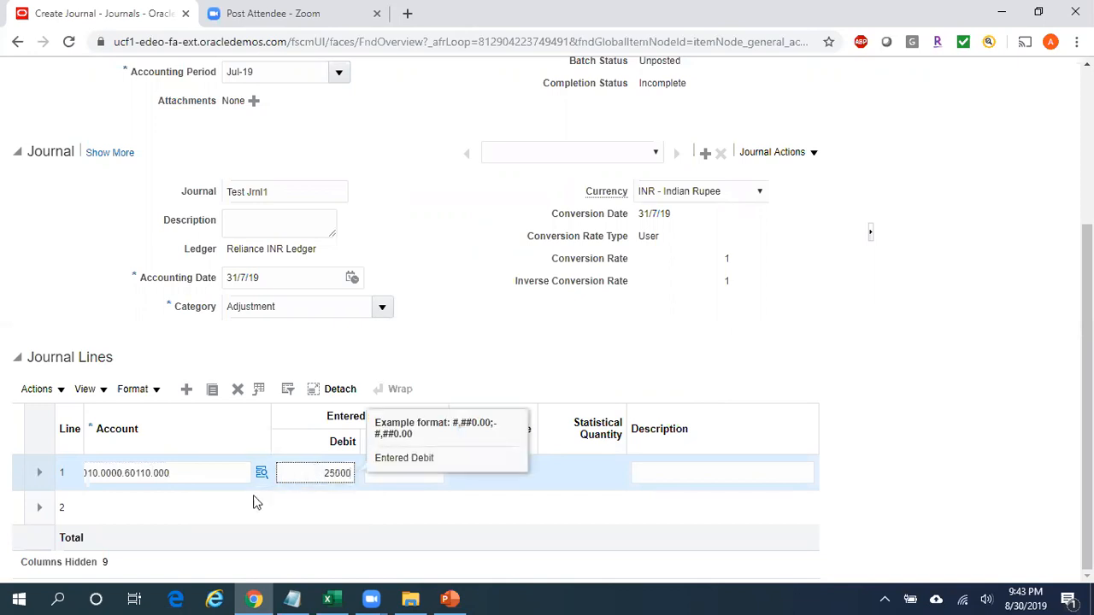
# Open the account segments for journal line 2 and set Company to 010 and Cost Center to 0000.
pyautogui.click(180, 507)
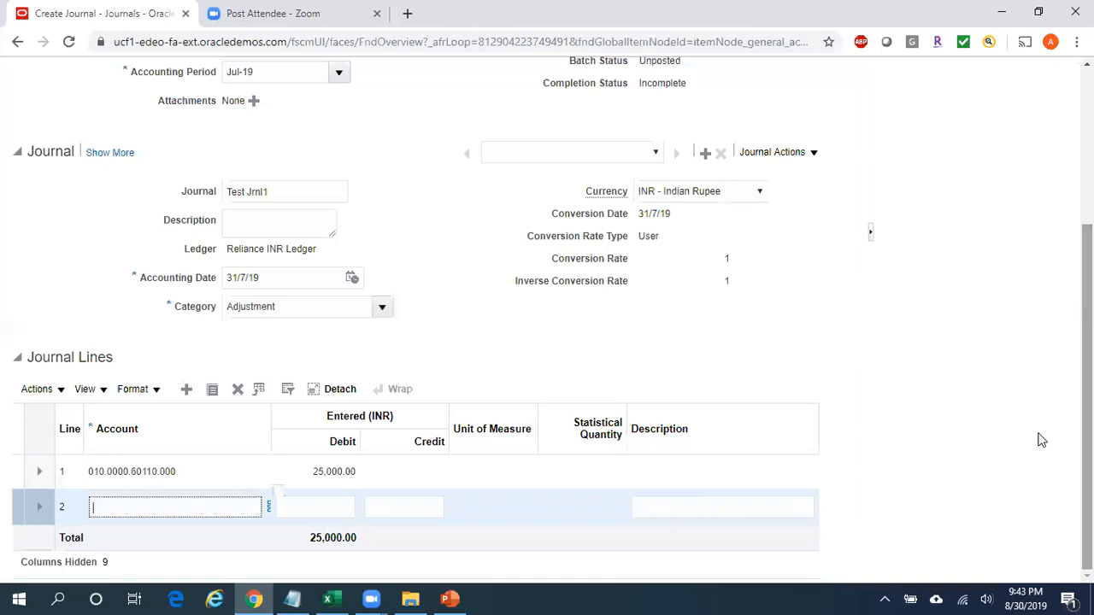
pyautogui.click(268, 507)
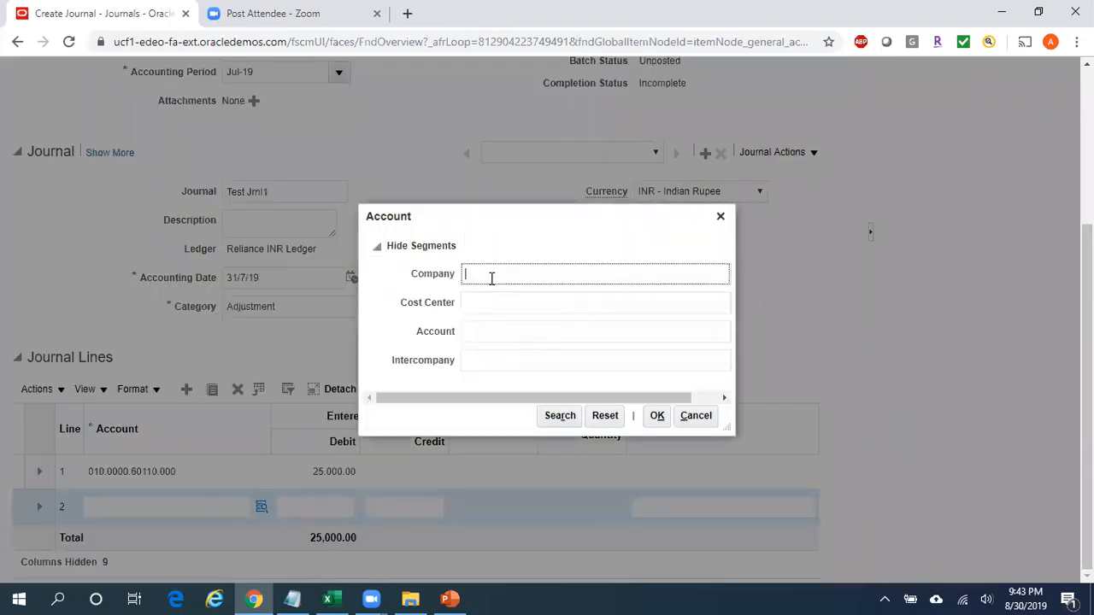
pyautogui.write('010')
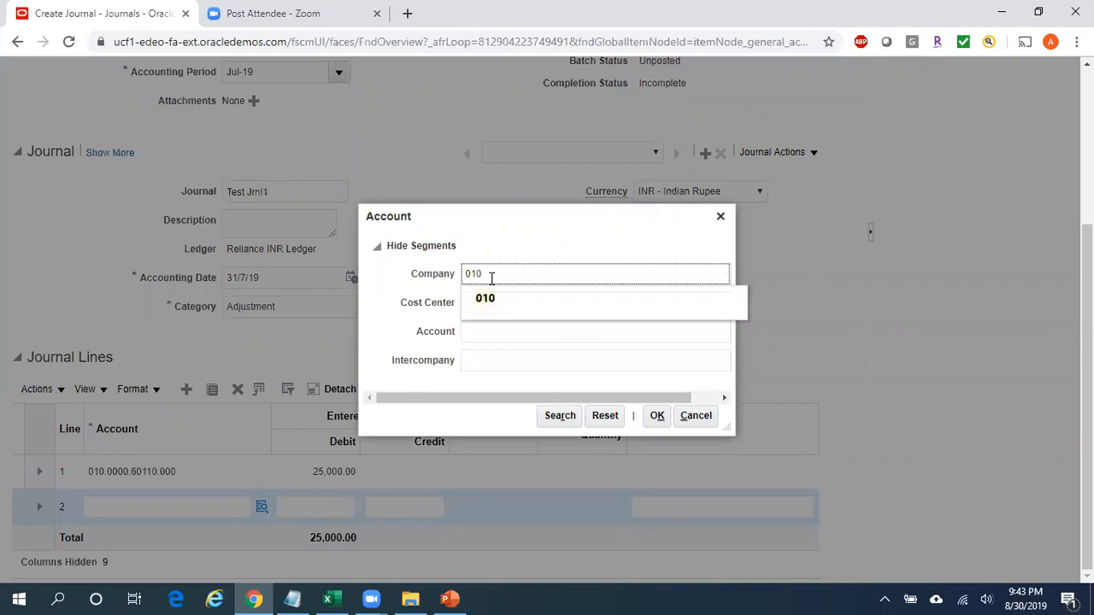
pyautogui.click(500, 299)
pyautogui.click(506, 303)
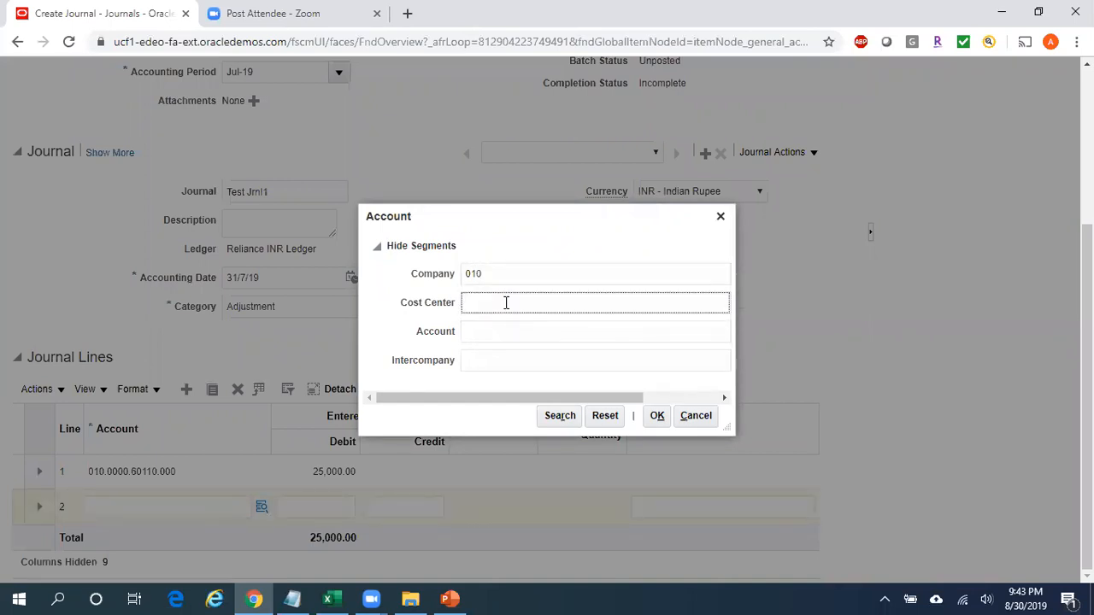
pyautogui.write('0000')
# Choose the Cash account 11200 from the list of values for line 2's Account segment.
pyautogui.click(491, 328)
pyautogui.click(487, 329)
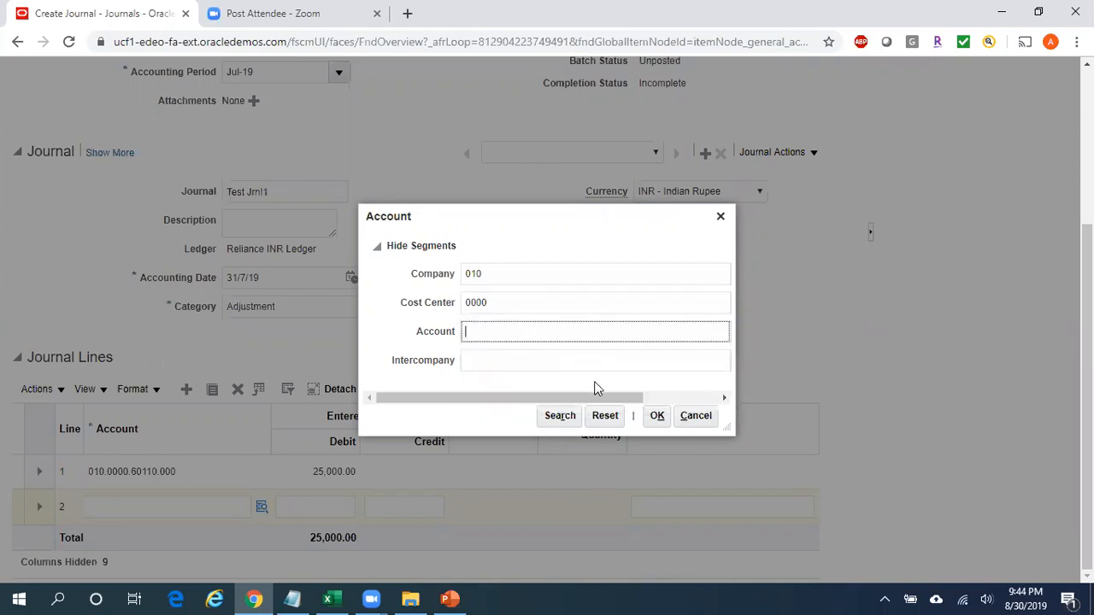
pyautogui.moveTo(610, 397); pyautogui.dragTo(723, 384)
pyautogui.click(639, 331)
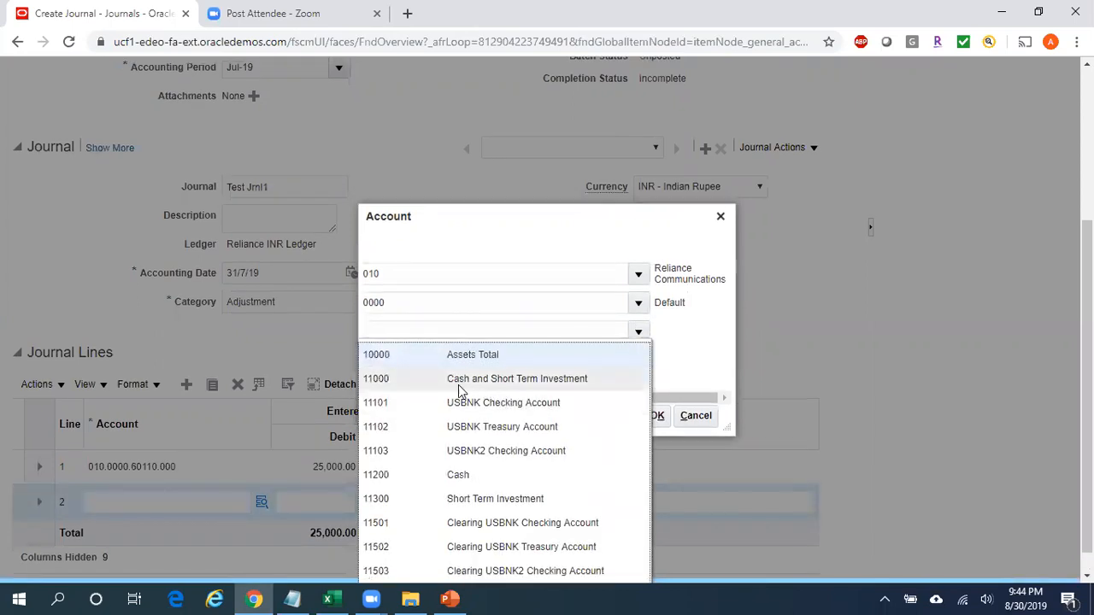
pyautogui.click(425, 475)
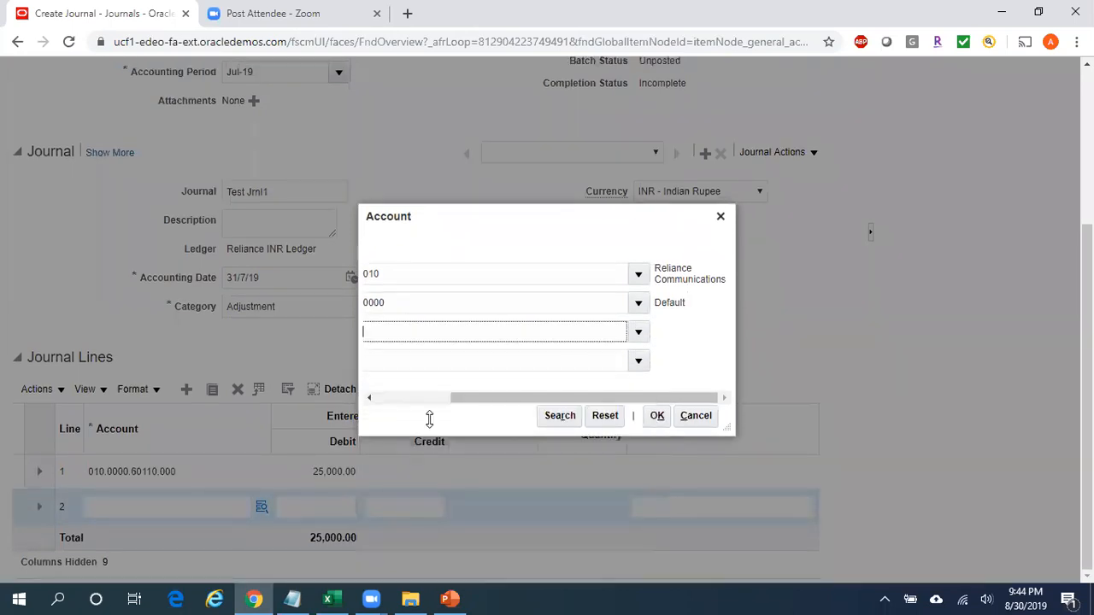
# Set the Intercompany segment to 000 and apply the account combination to journal line 2.
pyautogui.moveTo(478, 399); pyautogui.dragTo(369, 402)
pyautogui.click(485, 360)
pyautogui.write('000')
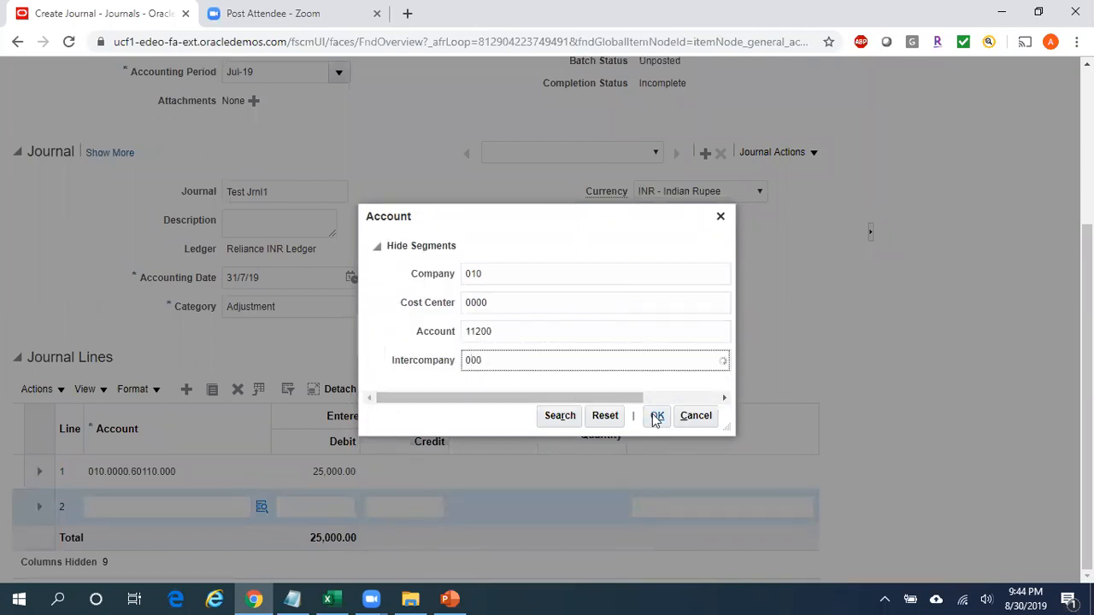
pyautogui.click(490, 392)
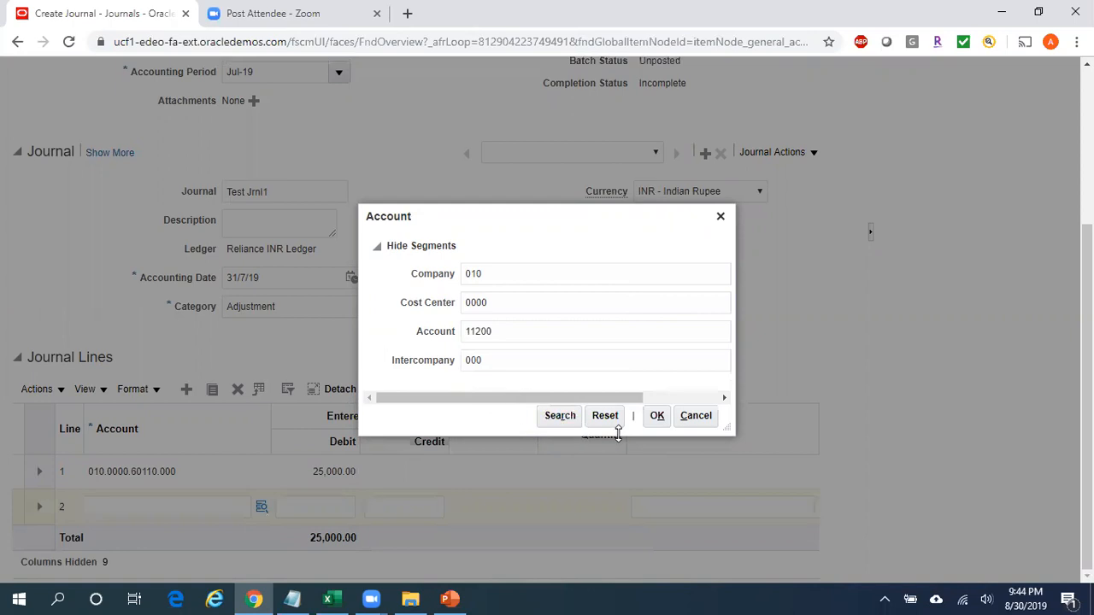
pyautogui.moveTo(537, 401); pyautogui.dragTo(485, 402)
pyautogui.click(660, 419)
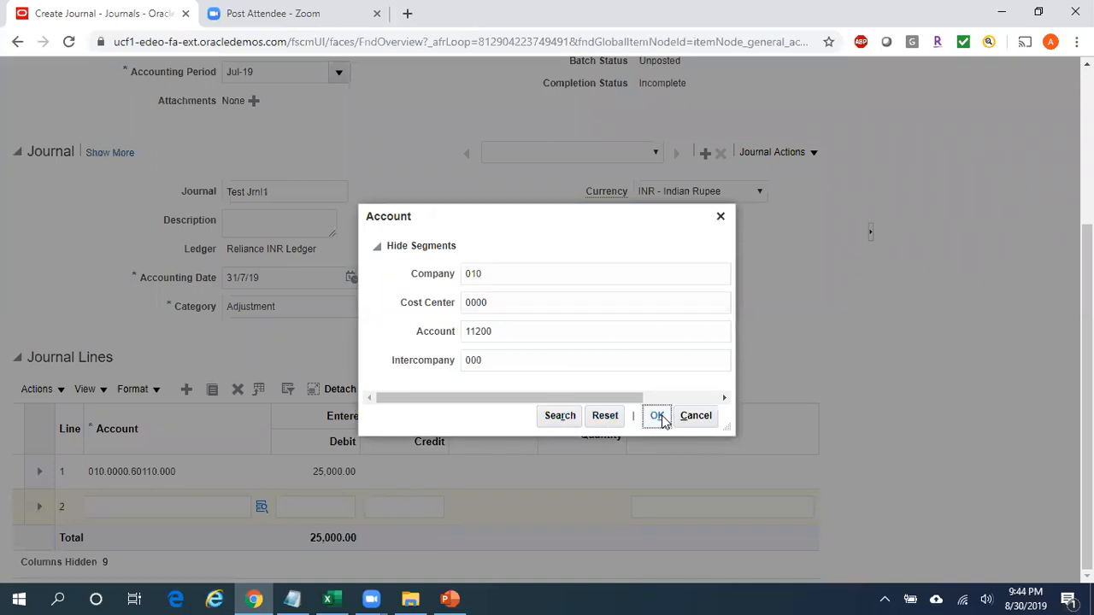
# Enter a credit of 25000 on journal line 2 and leave line 1's description blank.
pyautogui.click(432, 505)
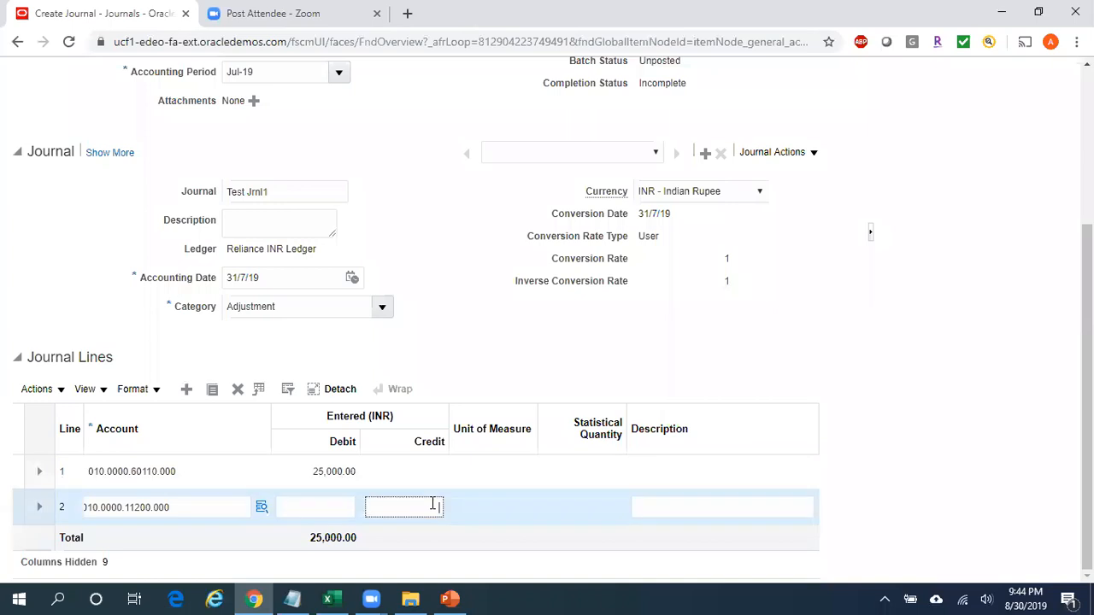
pyautogui.write('25000')
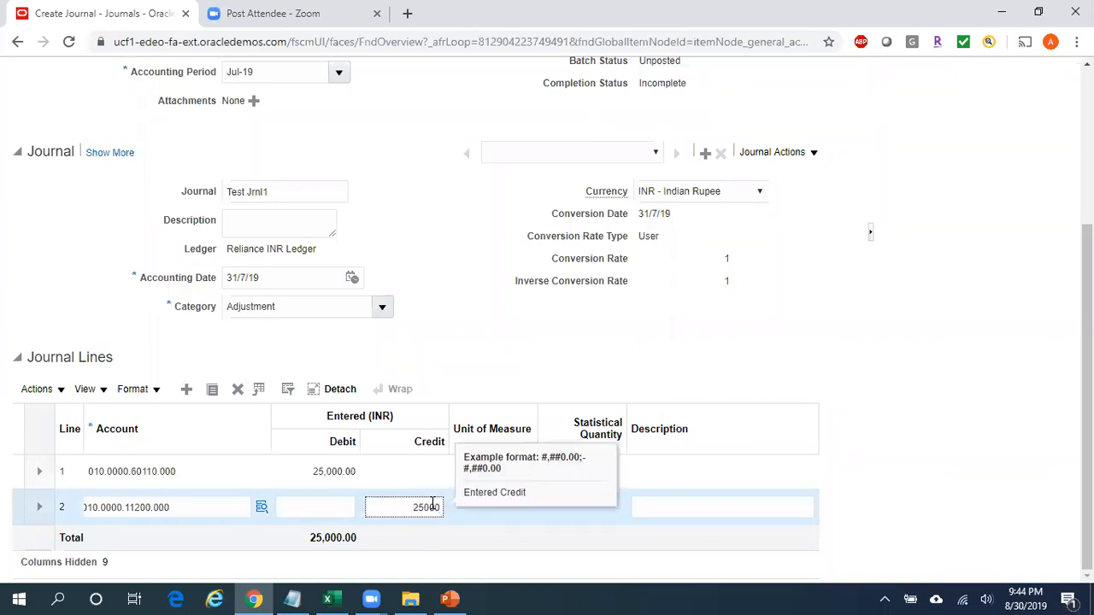
pyautogui.click(659, 472)
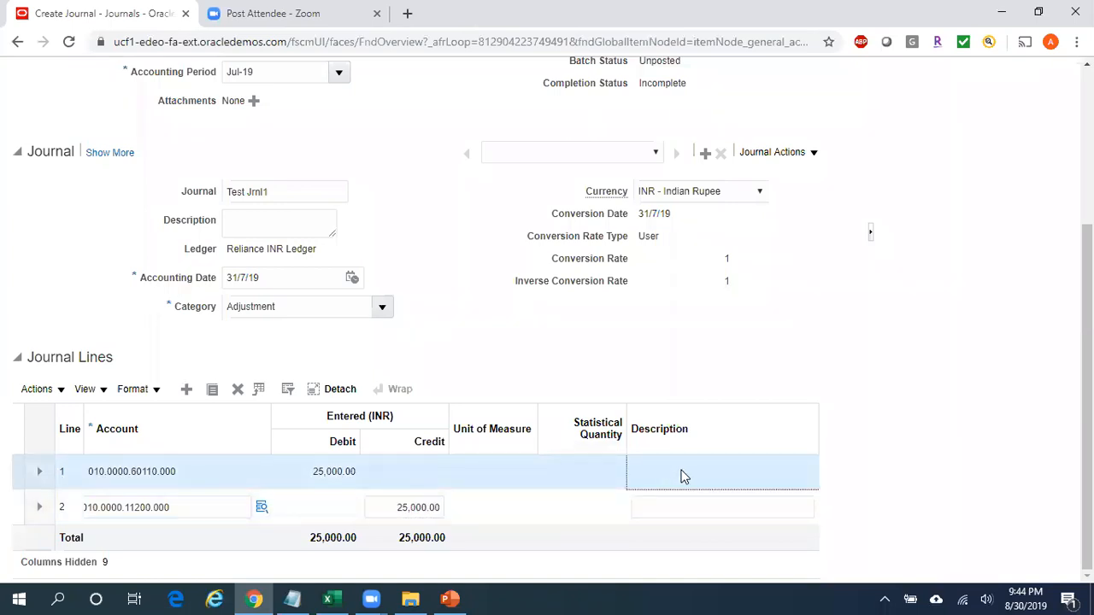
pyautogui.click(655, 477)
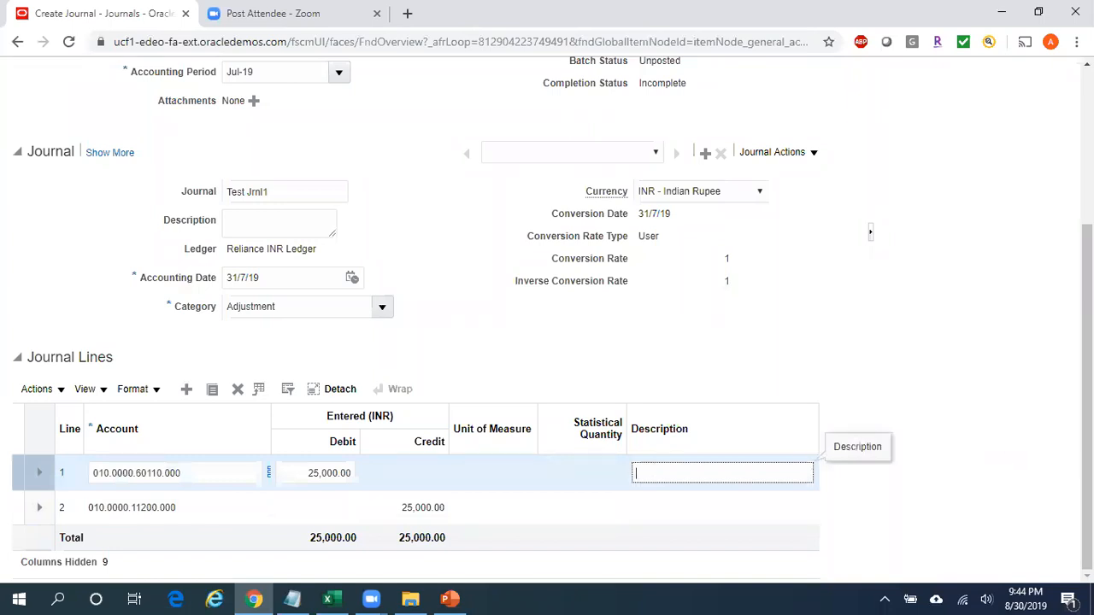
# Save the new journal with its batch Test Jrnl Batch1.
pyautogui.scroll(5, 547, 320)
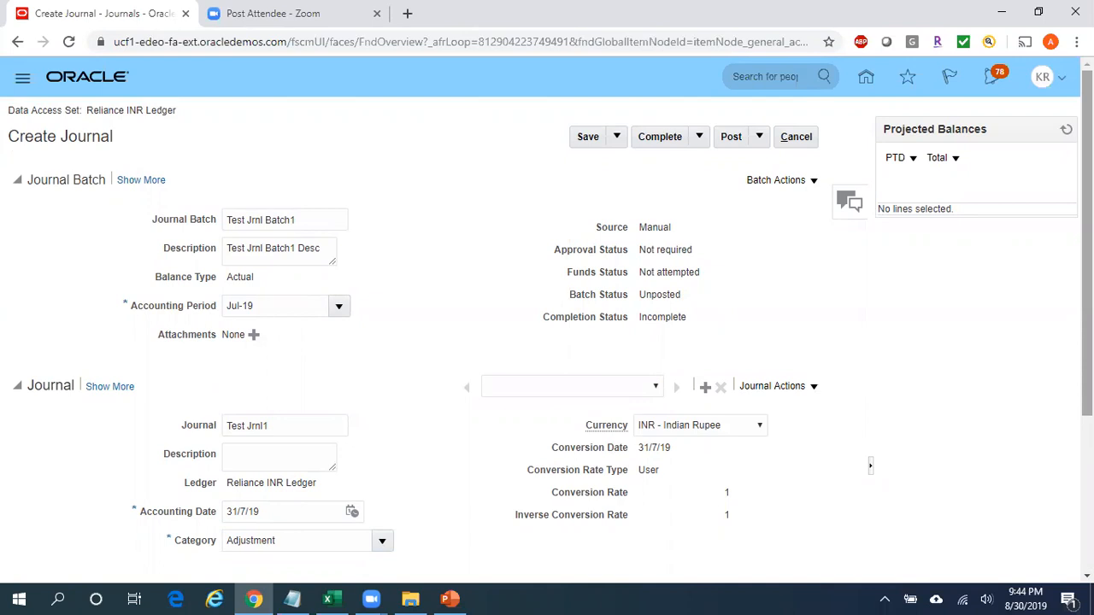
pyautogui.moveTo(1086, 216)
pyautogui.mouseDown()
pyautogui.moveTo(1086, 369)
pyautogui.moveTo(1087, 215)
pyautogui.mouseUp()
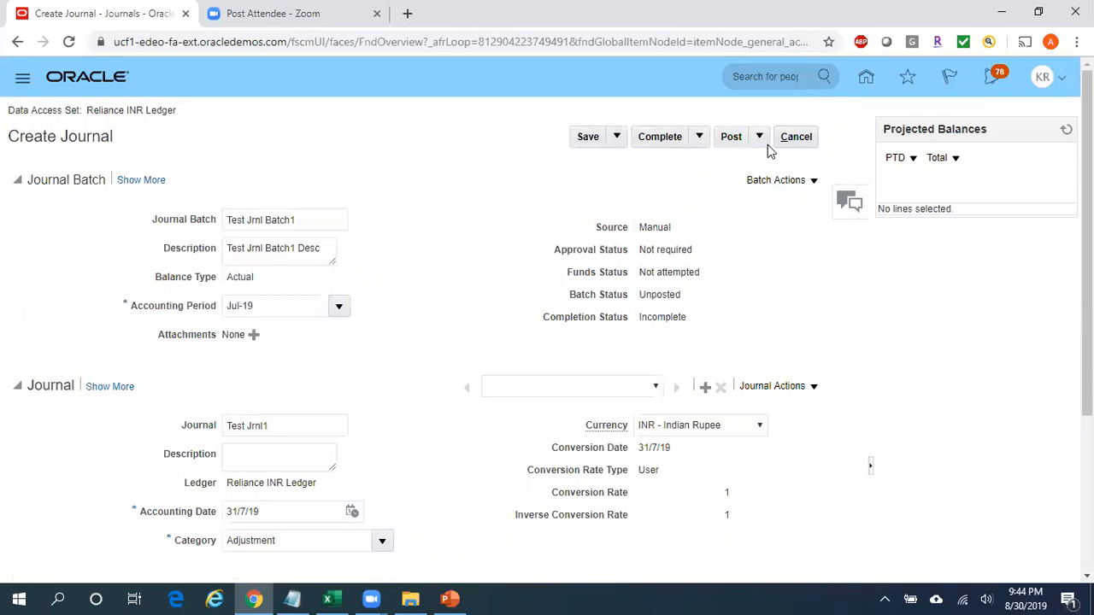
pyautogui.click(588, 138)
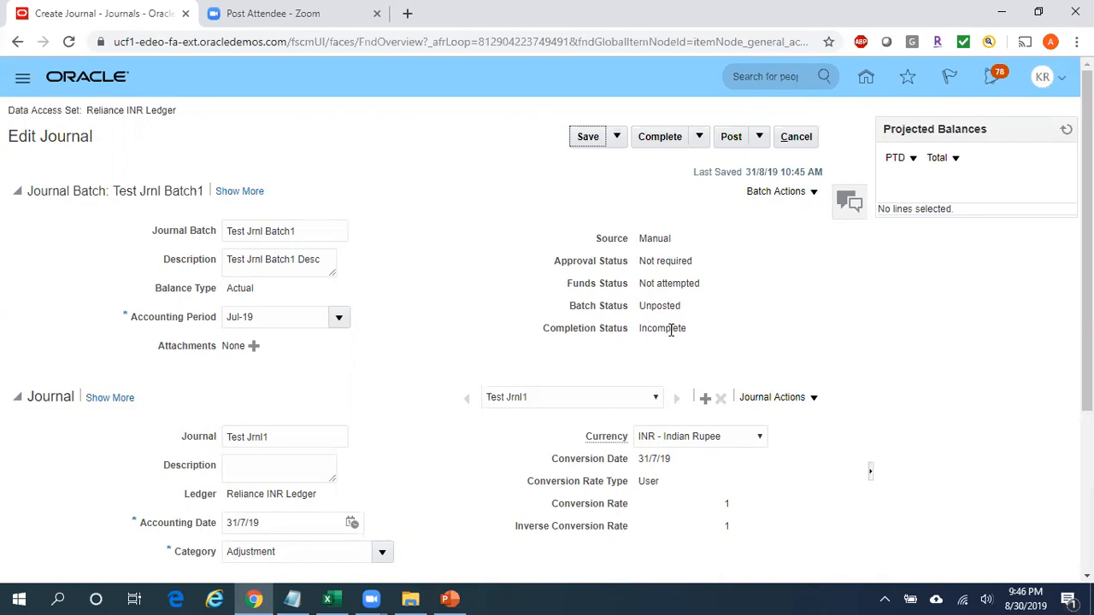
# Review the saved journal's completion status and lines, and submit the batch for posting.
pyautogui.click(671, 329)
pyautogui.scroll(-1, 684, 394)
pyautogui.scroll(1, 684, 393)
pyautogui.click(730, 138)
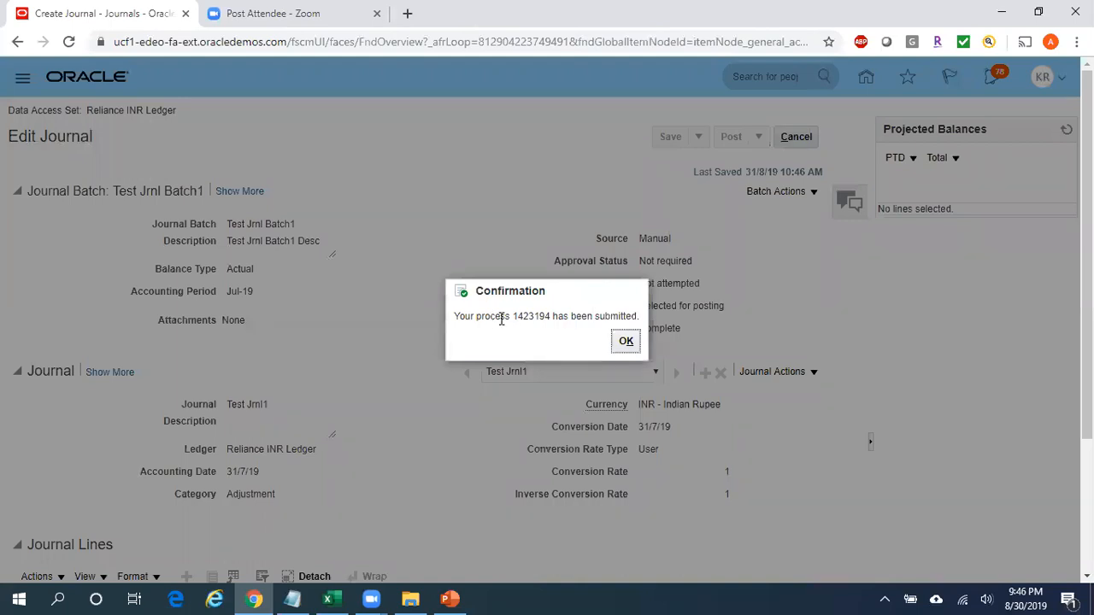
pyautogui.click(629, 342)
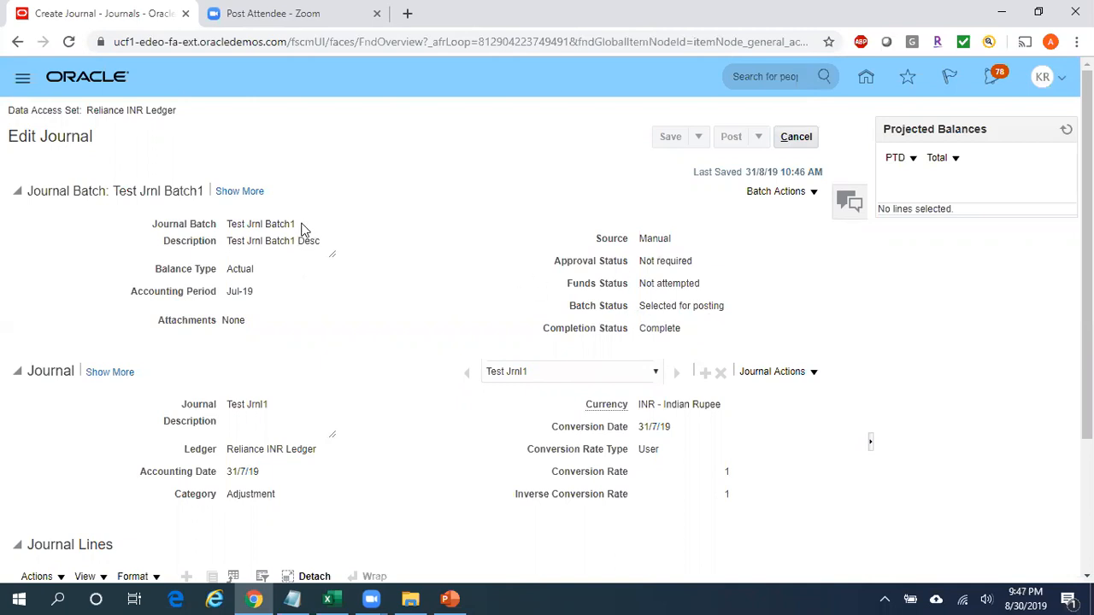
# Copy the journal batch name, open Scheduled Processes, and refresh the list to check the status of Post Journals for Single Ledger.
pyautogui.moveTo(301, 228); pyautogui.dragTo(239, 224)
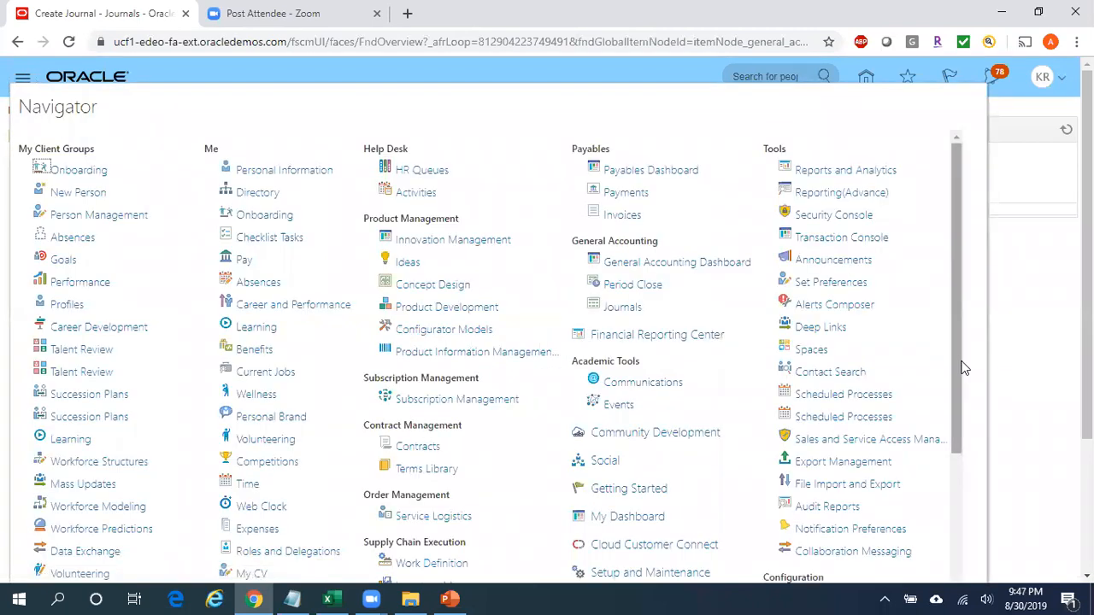
pyautogui.click(861, 398)
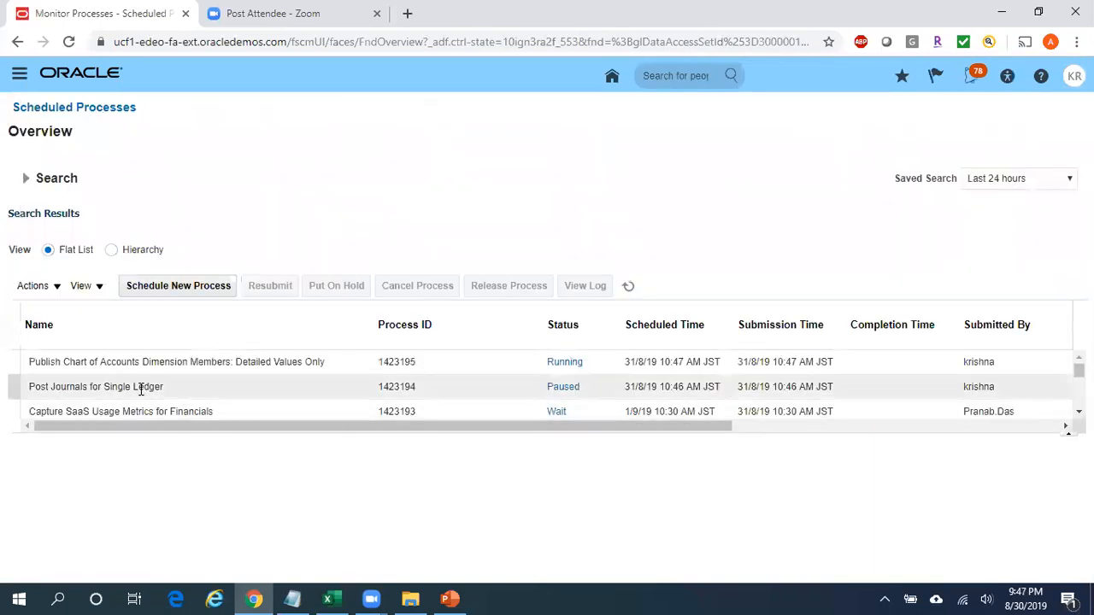
pyautogui.click(629, 290)
pyautogui.click(630, 288)
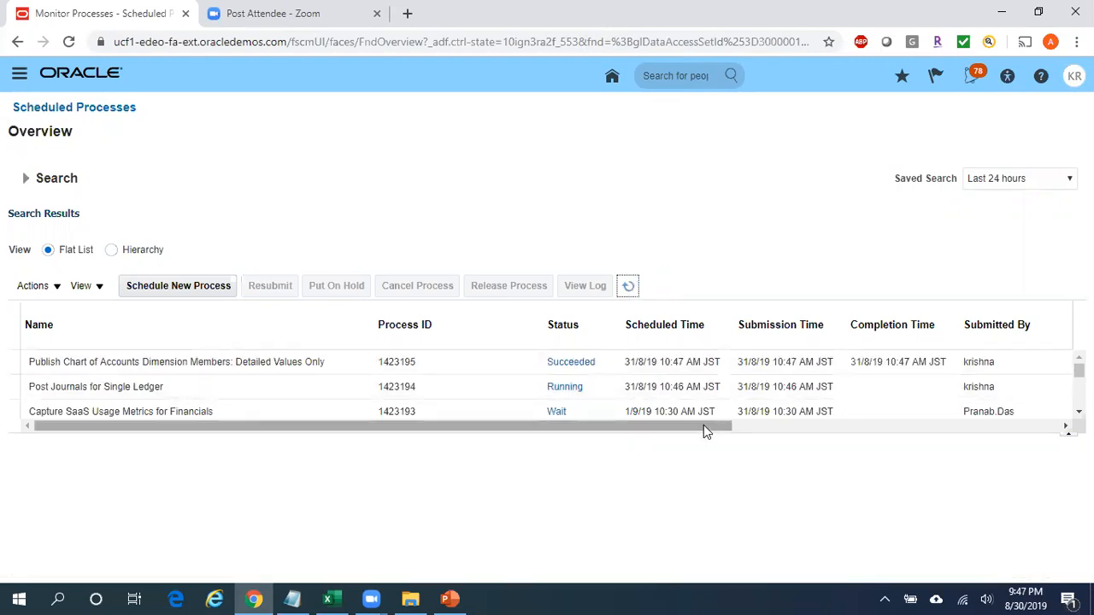
pyautogui.click(630, 287)
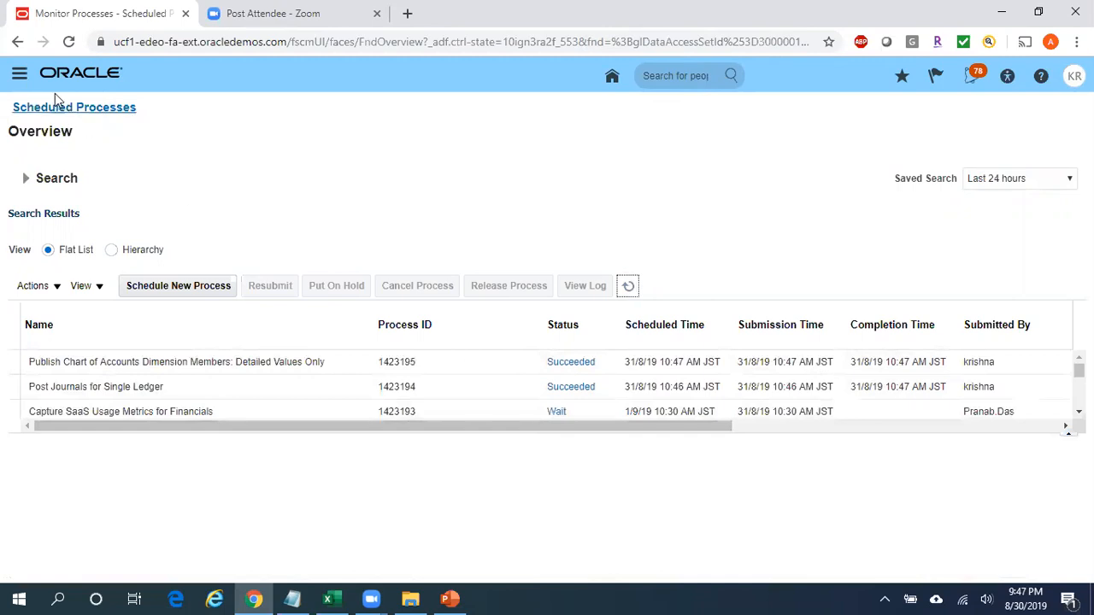
# Go to the General Accounting Journals work area and open the Manage Journals task.
pyautogui.click(18, 75)
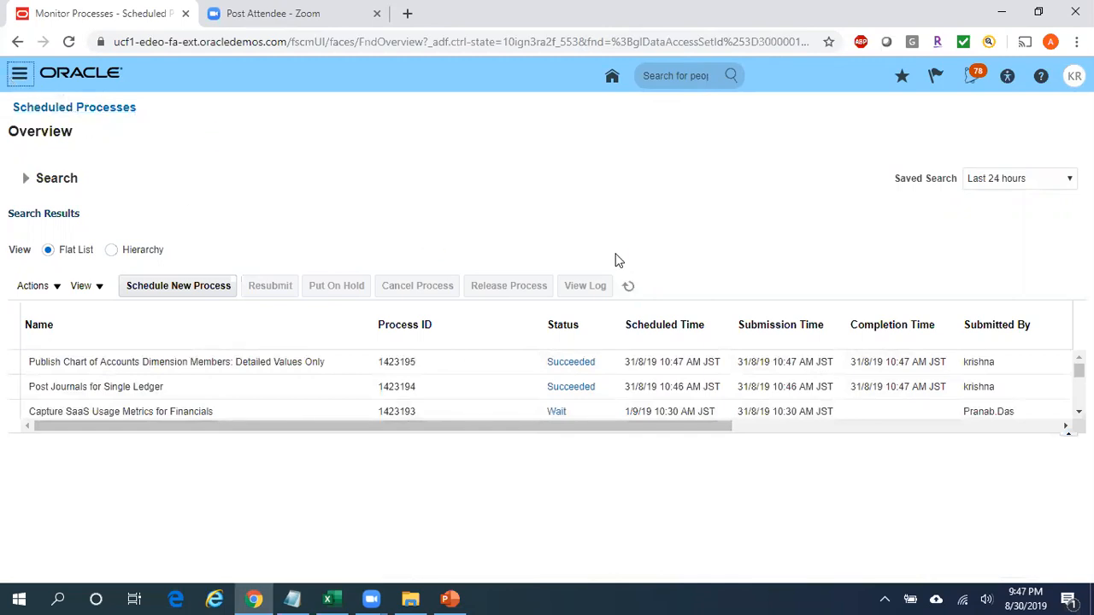
pyautogui.click(622, 305)
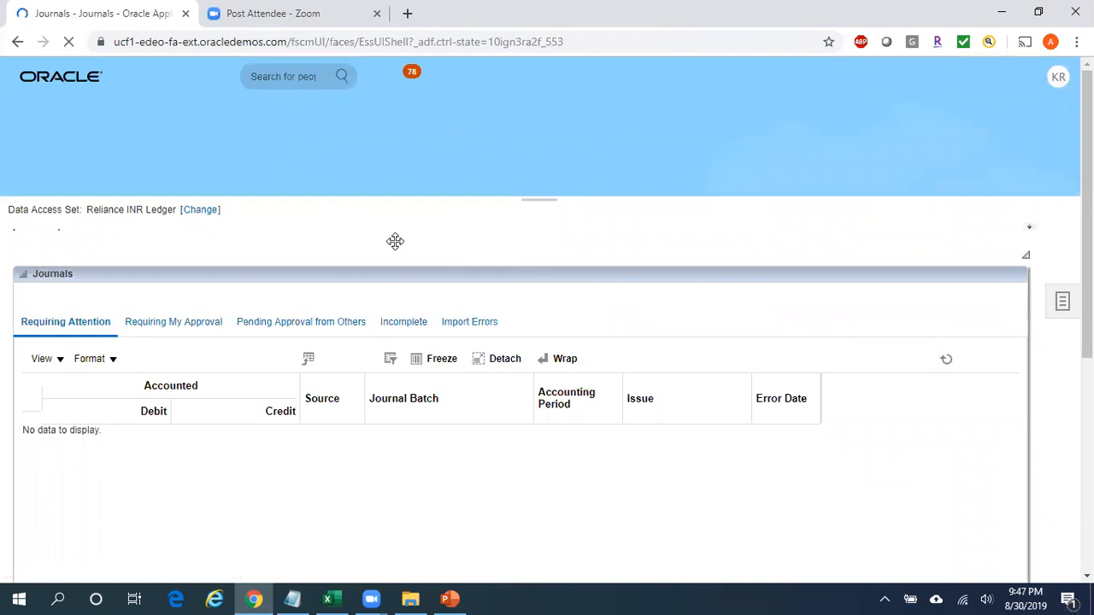
pyautogui.click(1062, 285)
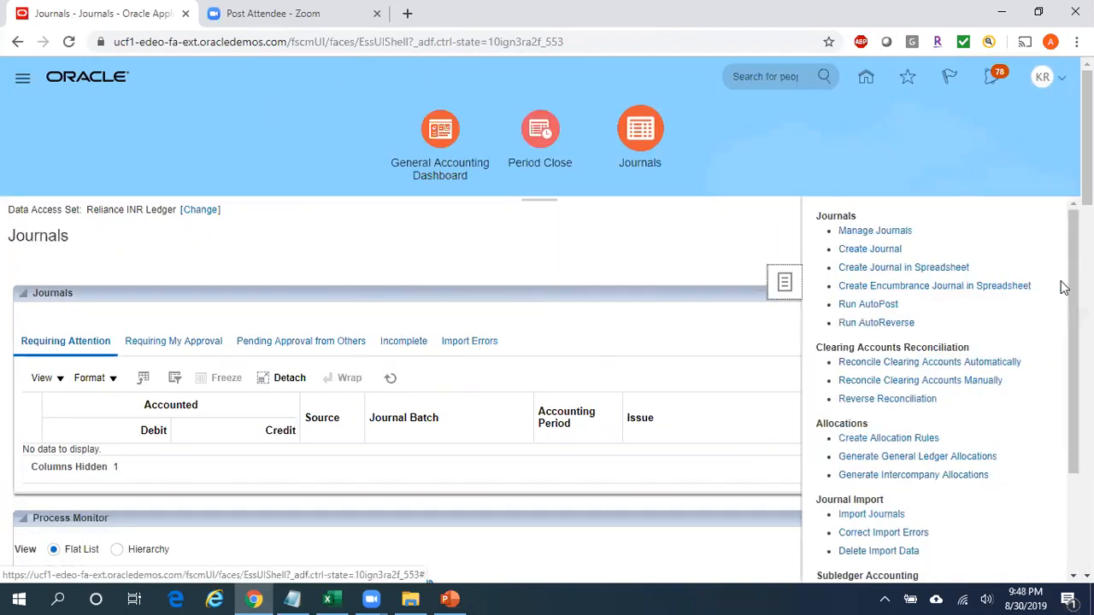
pyautogui.click(872, 232)
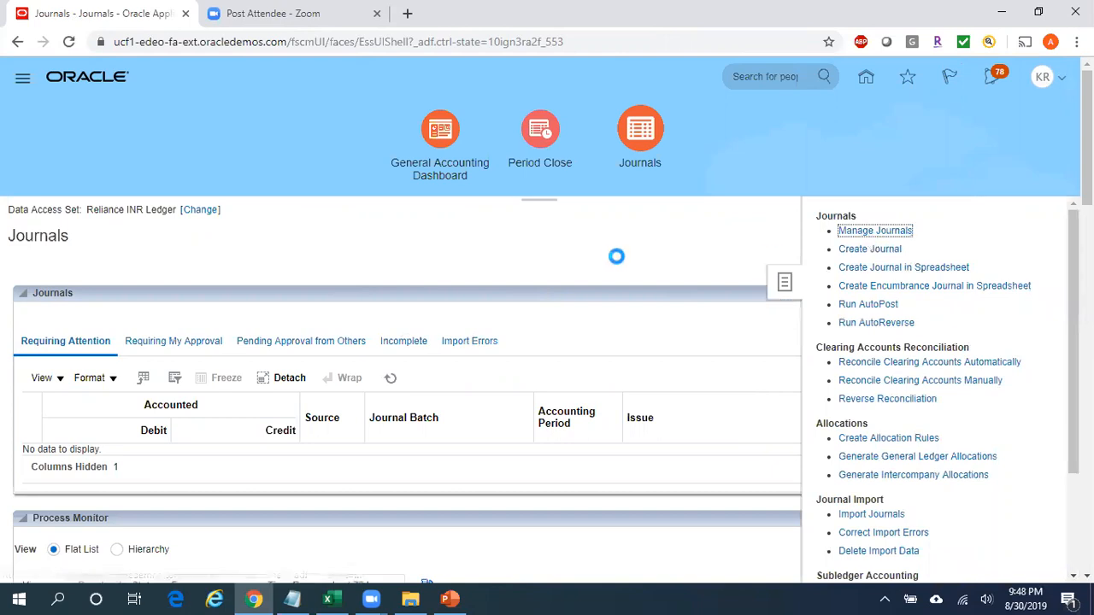
# Search for journals with batch name starting with Test Jrnl Batch1 in accounting period Jul-19.
pyautogui.click(455, 257)
pyautogui.write('Test Jrnl Batch1')
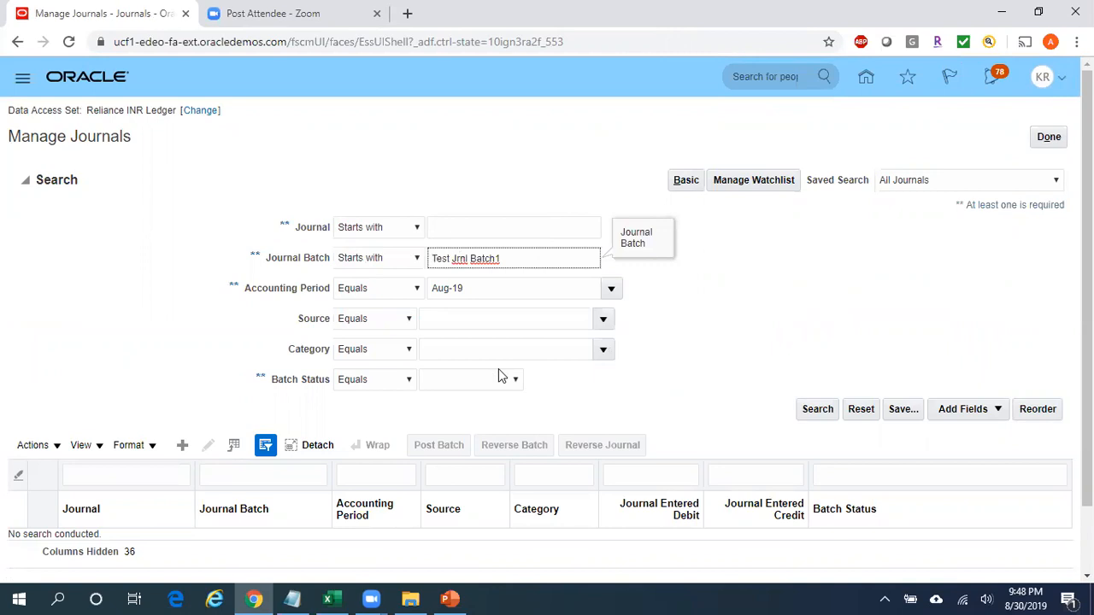
pyautogui.click(523, 291)
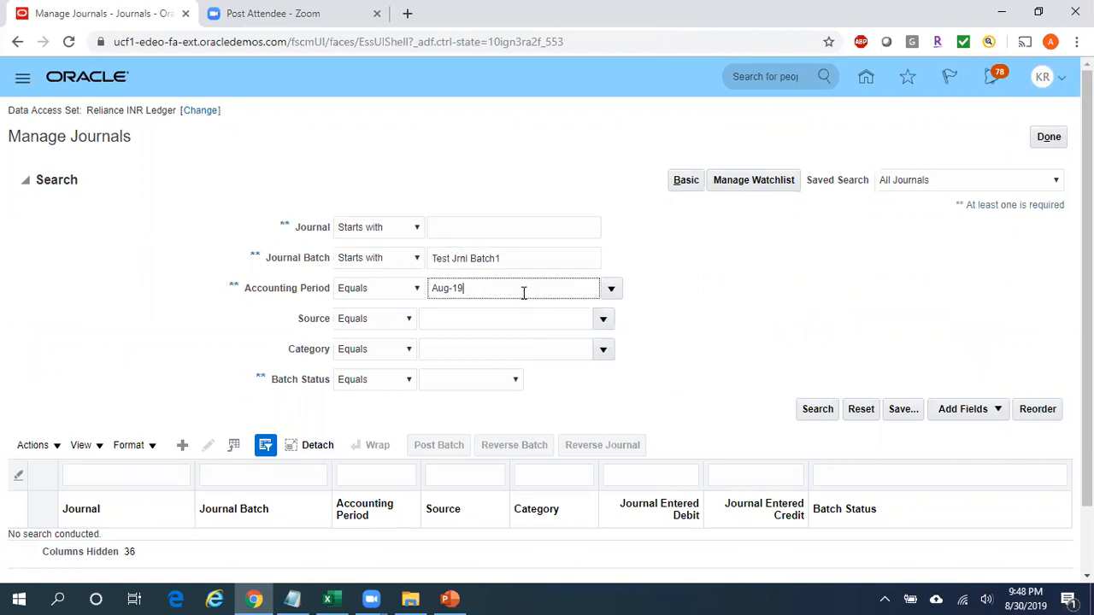
pyautogui.click(611, 291)
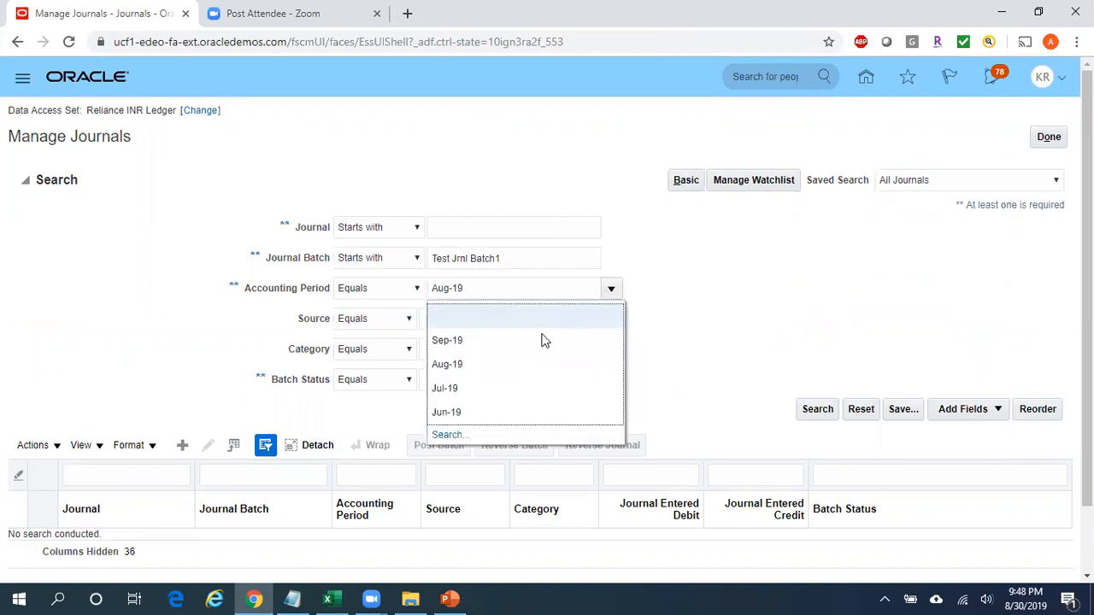
pyautogui.click(457, 391)
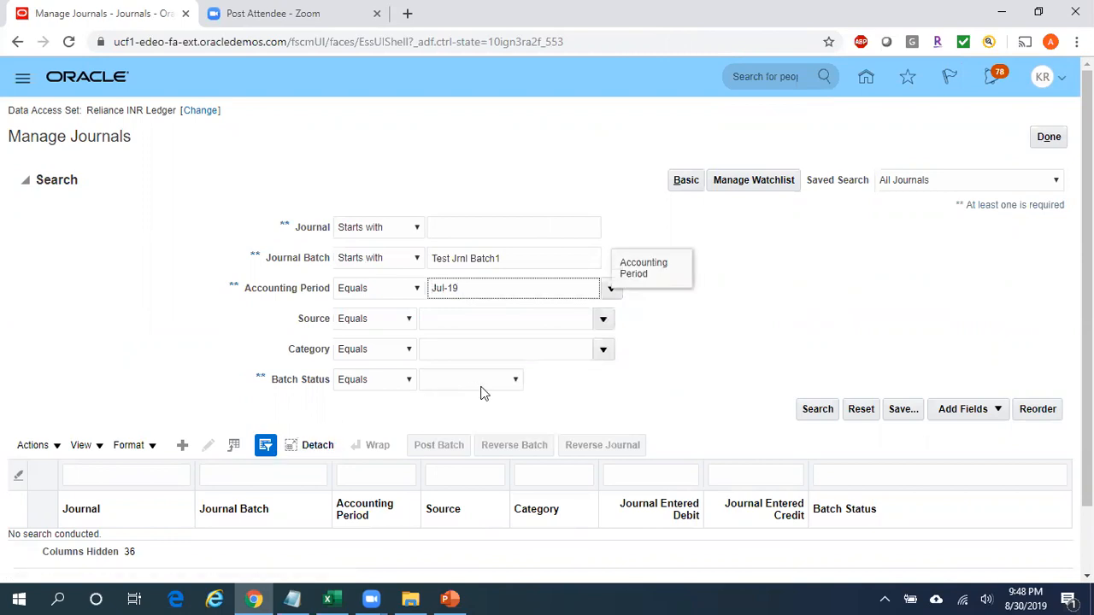
pyautogui.click(820, 409)
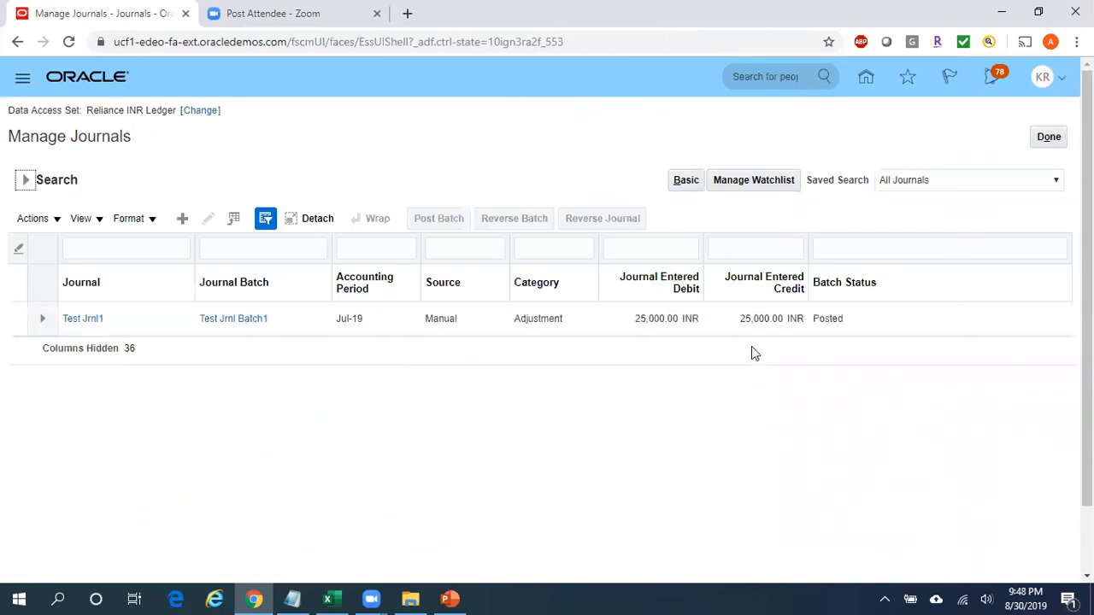
# Open journal Test Jrnl1 from the search results and refresh its account balances.
pyautogui.click(92, 319)
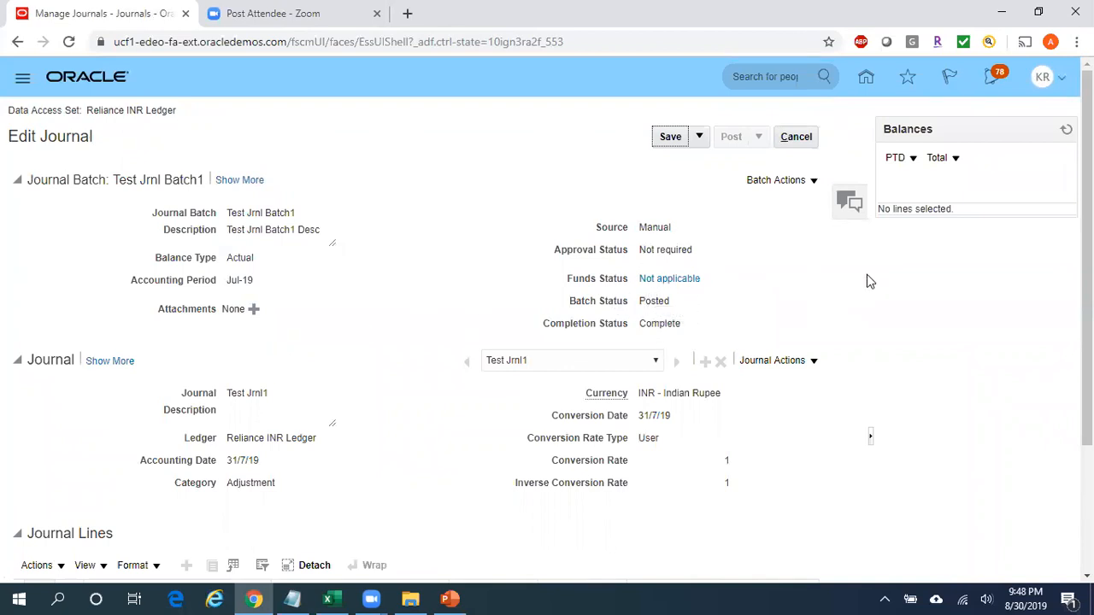
pyautogui.click(1067, 130)
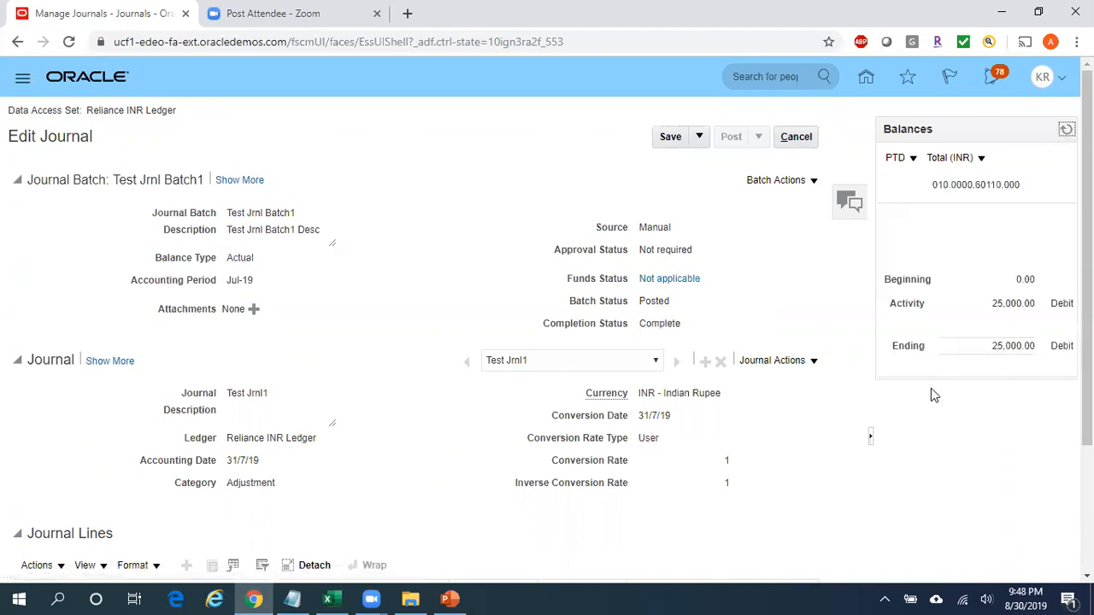
# Review the period-to-date balances of account 010.0000.60110.000 against the debit and credit lines of journal Test Jrnl1.
pyautogui.hotkey('ctrl', 'a')
pyautogui.scroll(-2, 1021, 520)
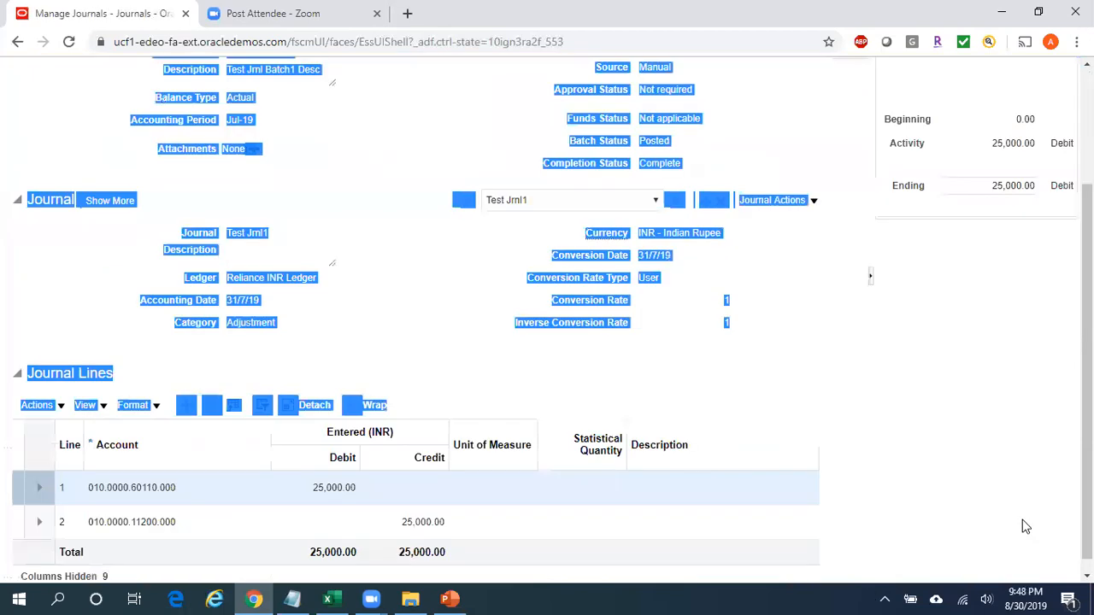
pyautogui.scroll(2, 966, 325)
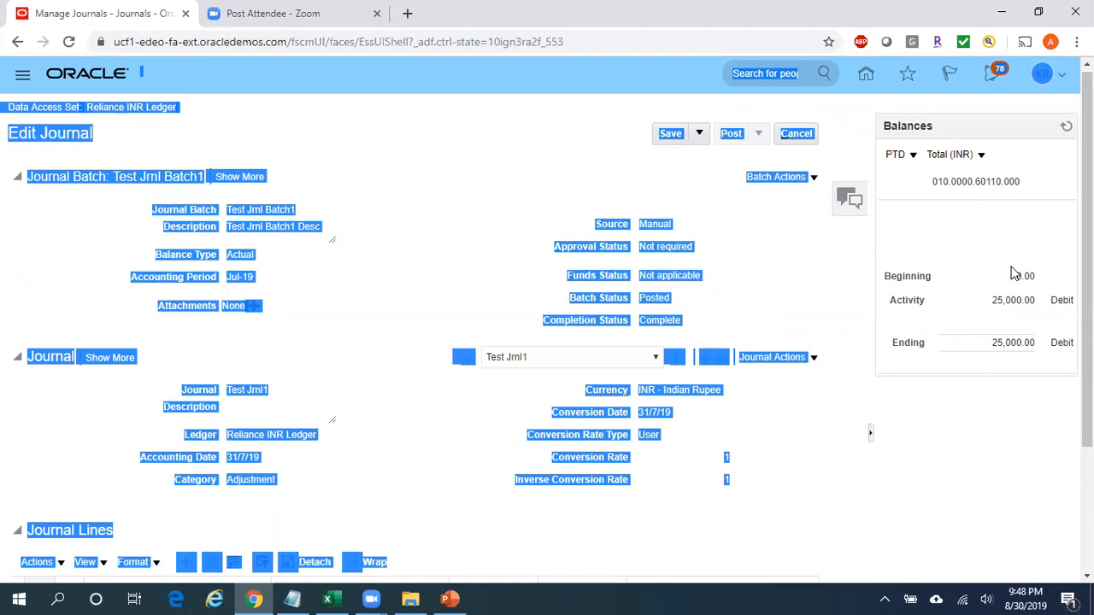
pyautogui.click(928, 301)
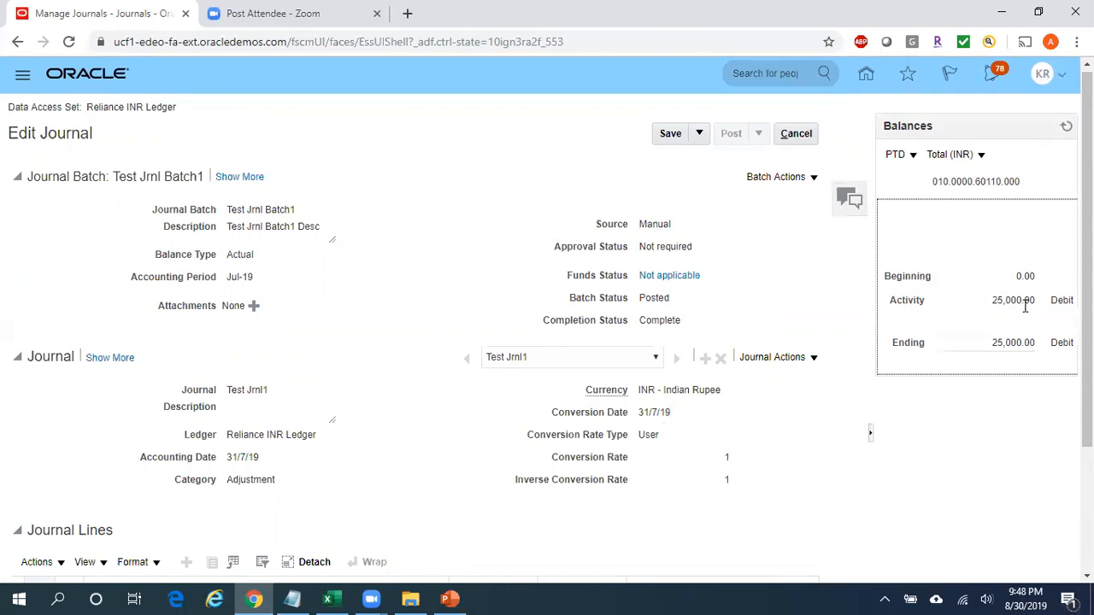
pyautogui.scroll(-2, 547, 325)
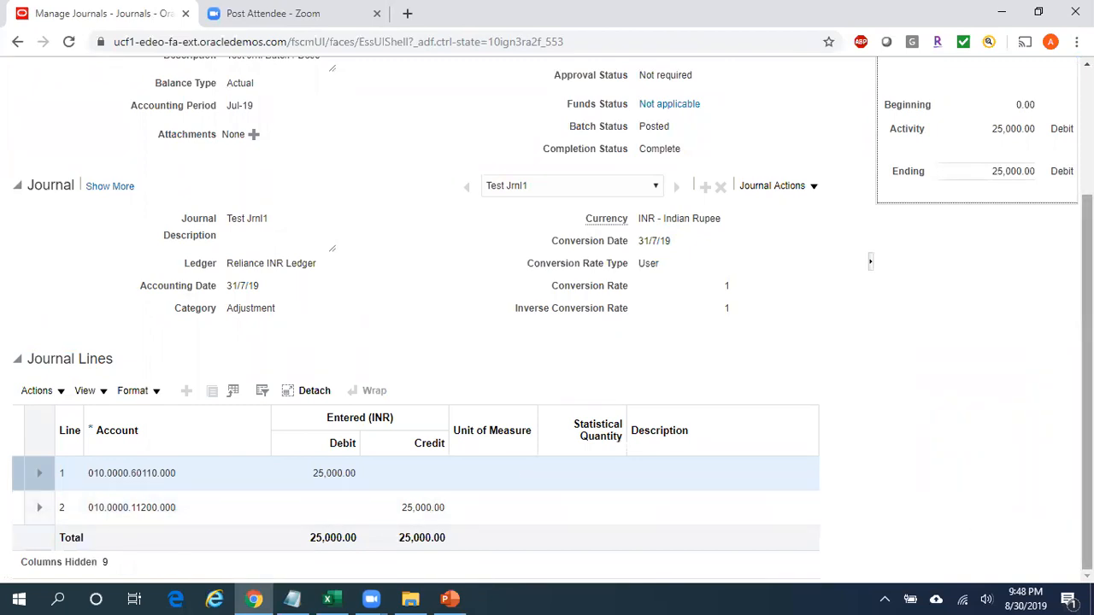
pyautogui.scroll(2, 995, 259)
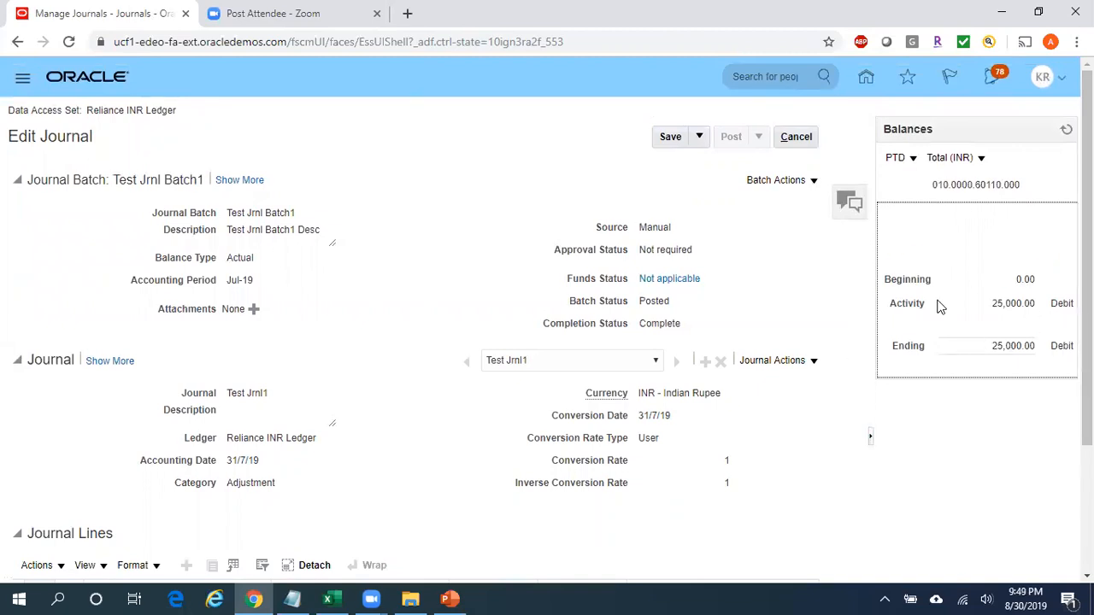
# View the T-accounts of journal Test Jrnl1, close them, and return to the Manage Journals list.
pyautogui.click(813, 363)
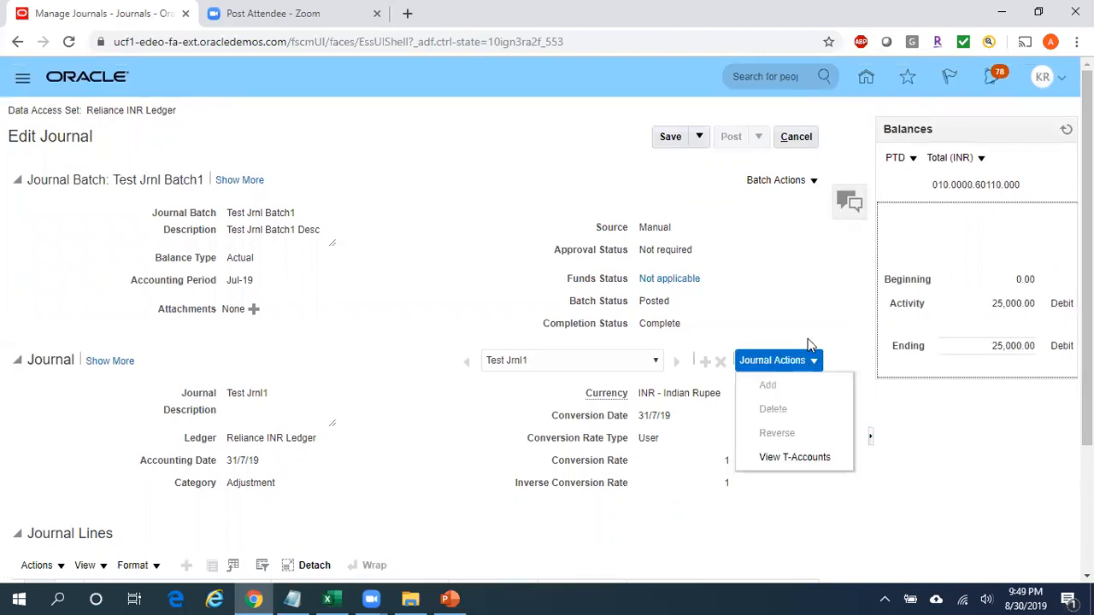
pyautogui.click(783, 459)
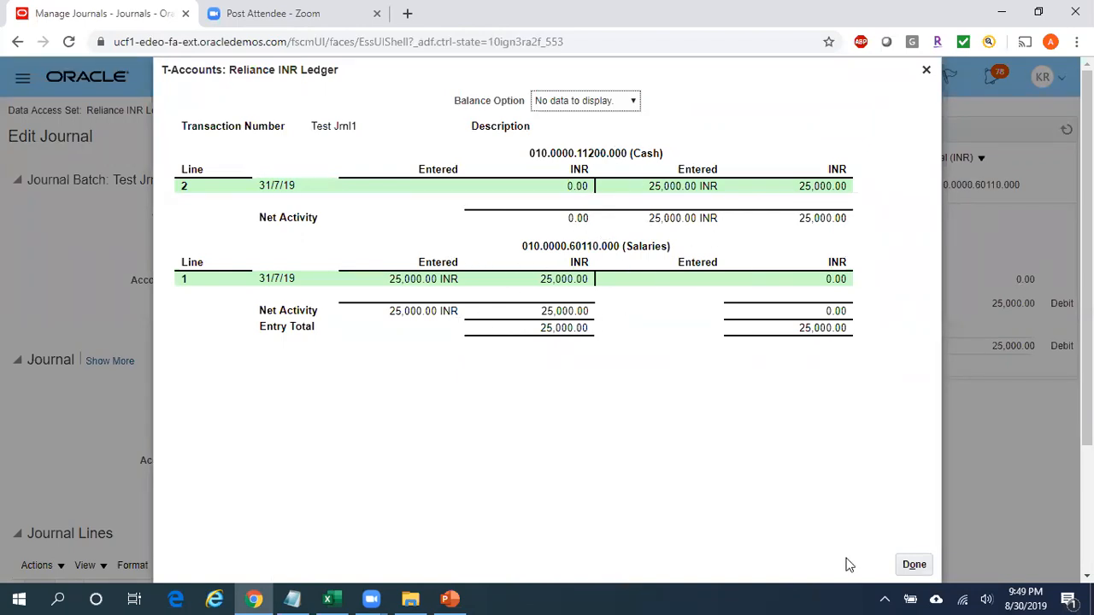
pyautogui.click(916, 565)
pyautogui.moveTo(1087, 282)
pyautogui.mouseDown()
pyautogui.moveTo(1086, 410)
pyautogui.moveTo(1087, 282)
pyautogui.mouseUp()
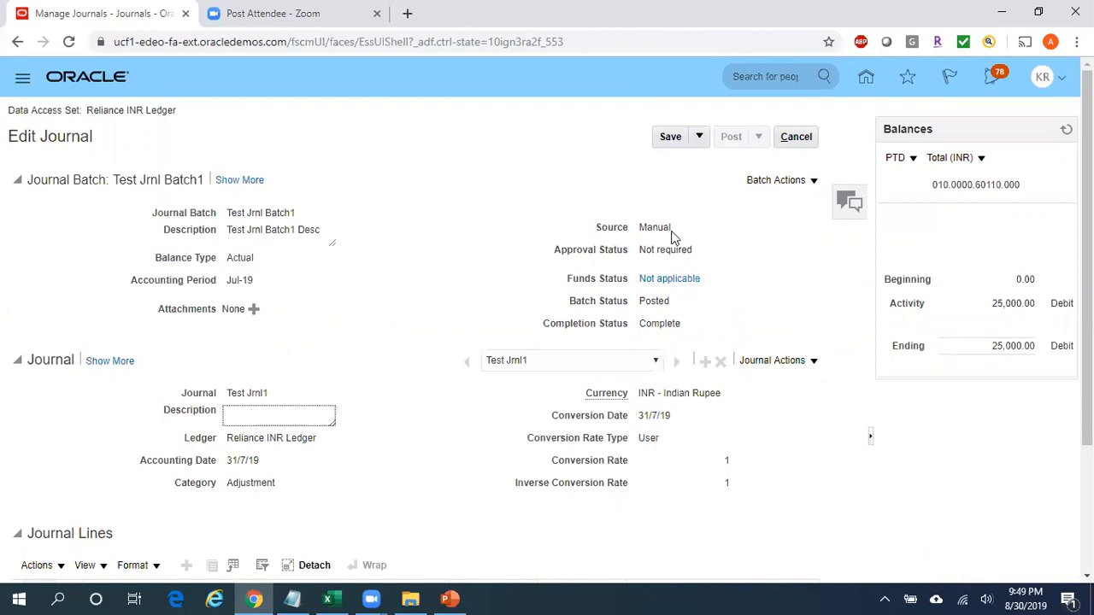
pyautogui.click(796, 136)
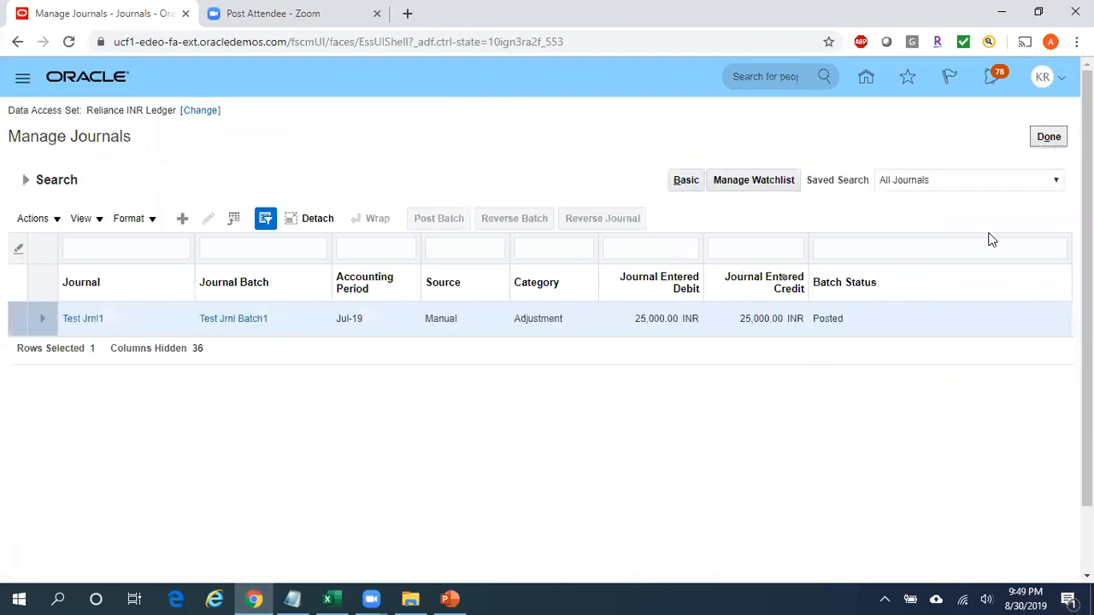
# Go to Setup and Maintenance and open the Manage Implementation Projects task.
pyautogui.click(1059, 81)
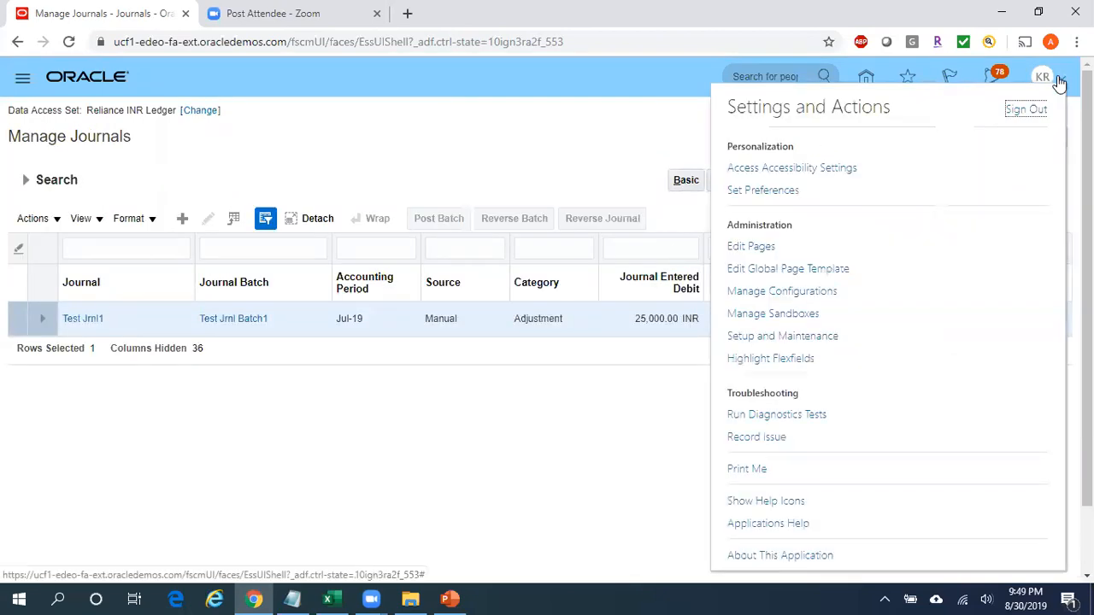
pyautogui.click(794, 336)
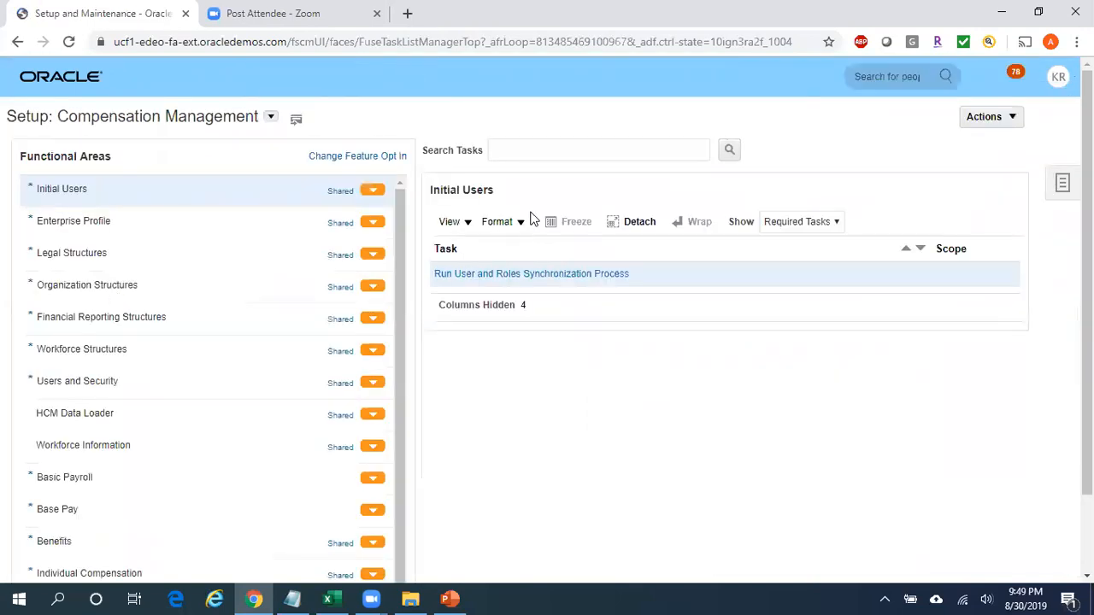
pyautogui.click(1065, 186)
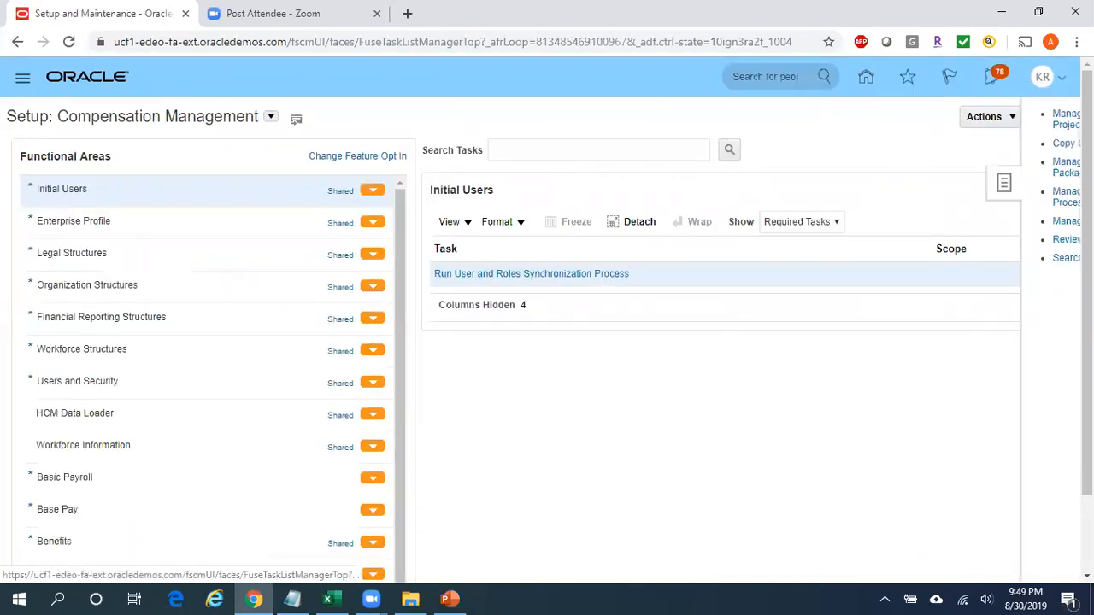
pyautogui.click(964, 126)
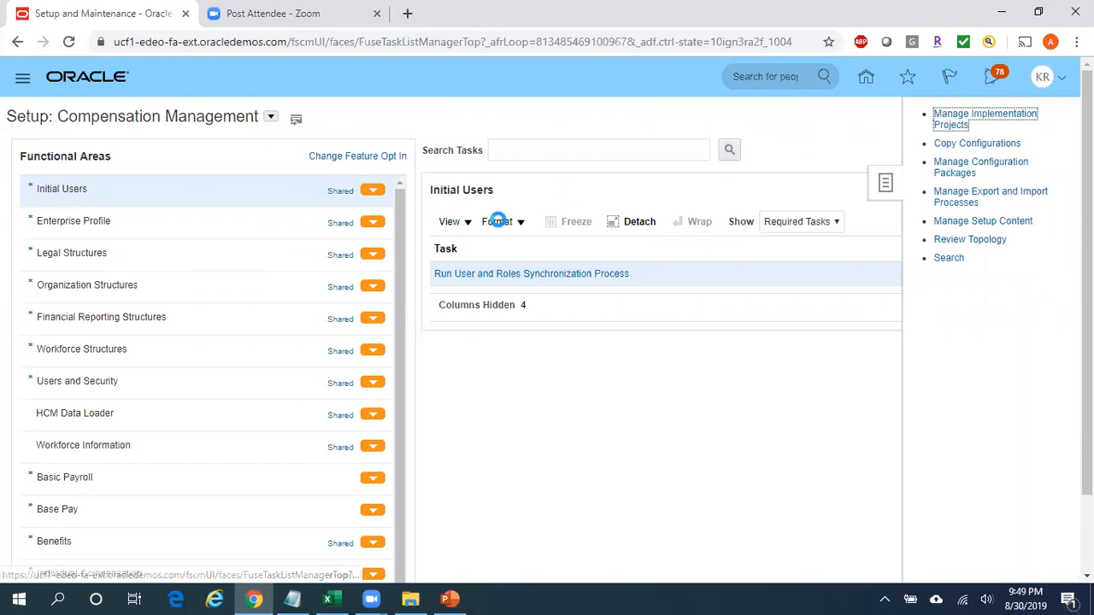
# Search the implementation projects by the name ARV and open ARV Fusion Project.
pyautogui.click(116, 179)
pyautogui.write('ARV')
pyautogui.press('Return')
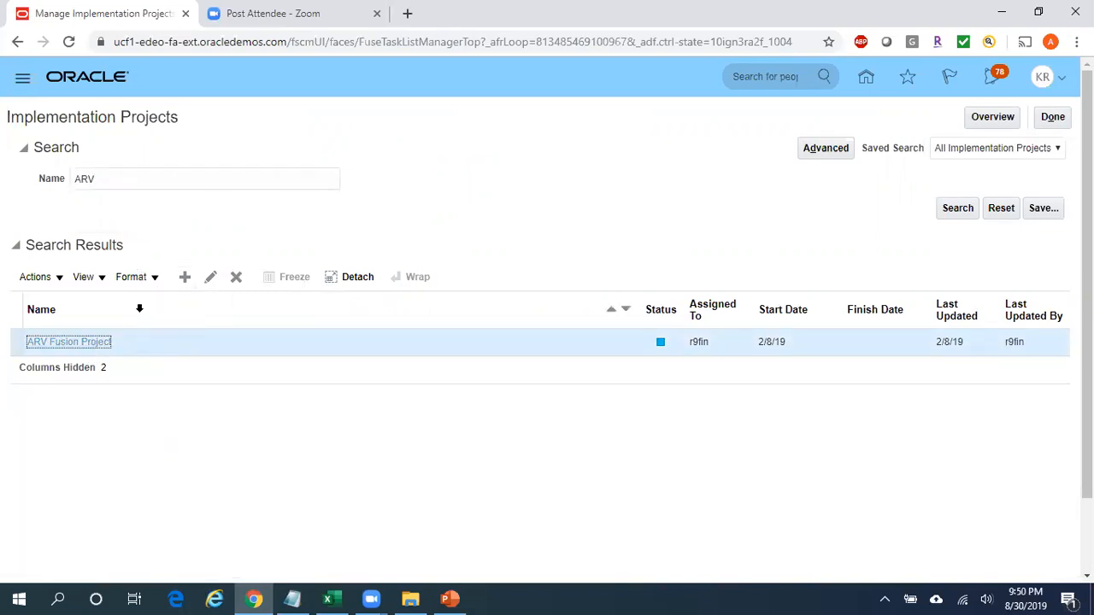
pyautogui.click(82, 344)
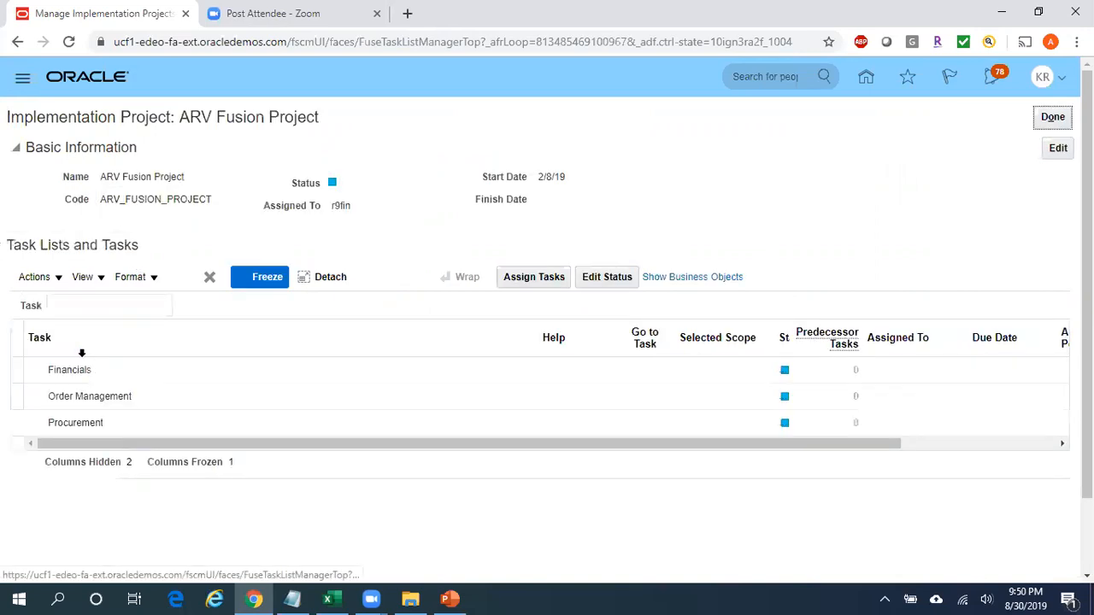
# Search the project's tasks for Manage Journal Sources and go to that task under Define General Ledger Options.
pyautogui.click(85, 305)
pyautogui.write('Manage')
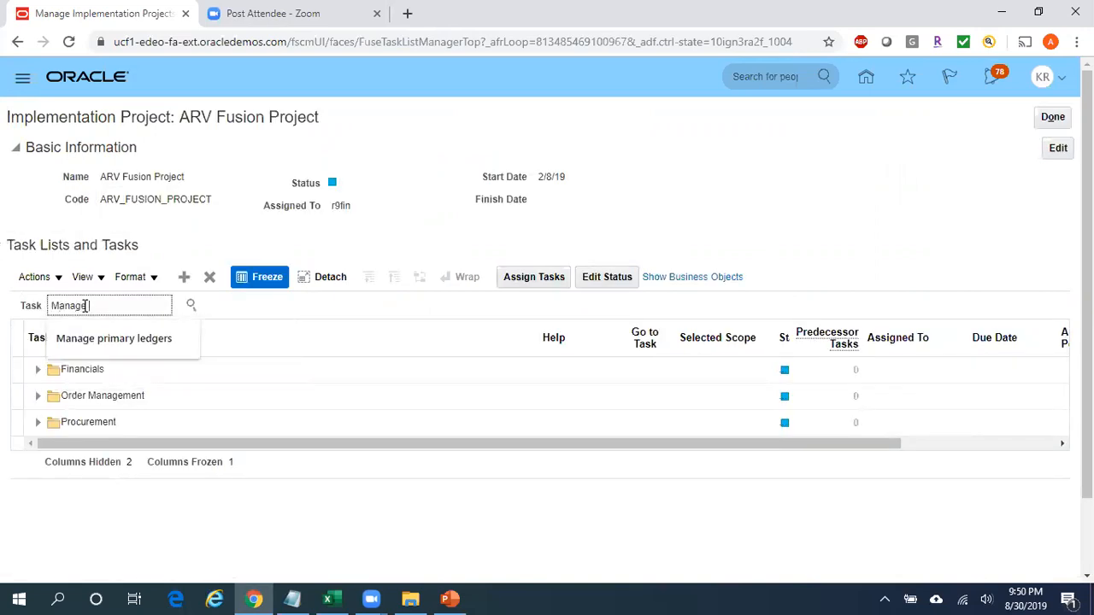
pyautogui.write(' Journal Sources')
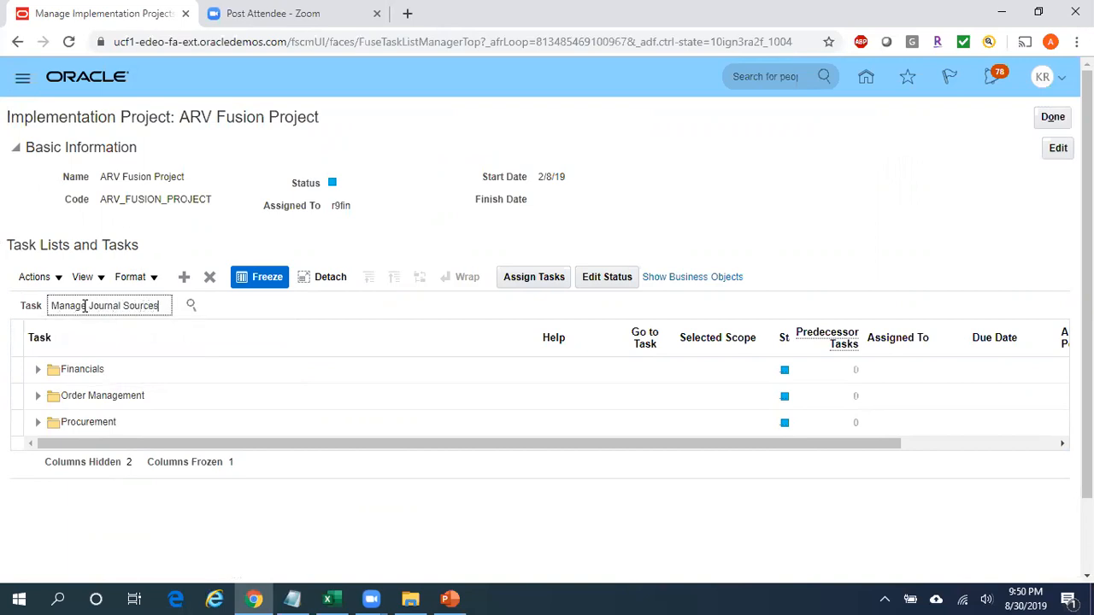
pyautogui.click(191, 306)
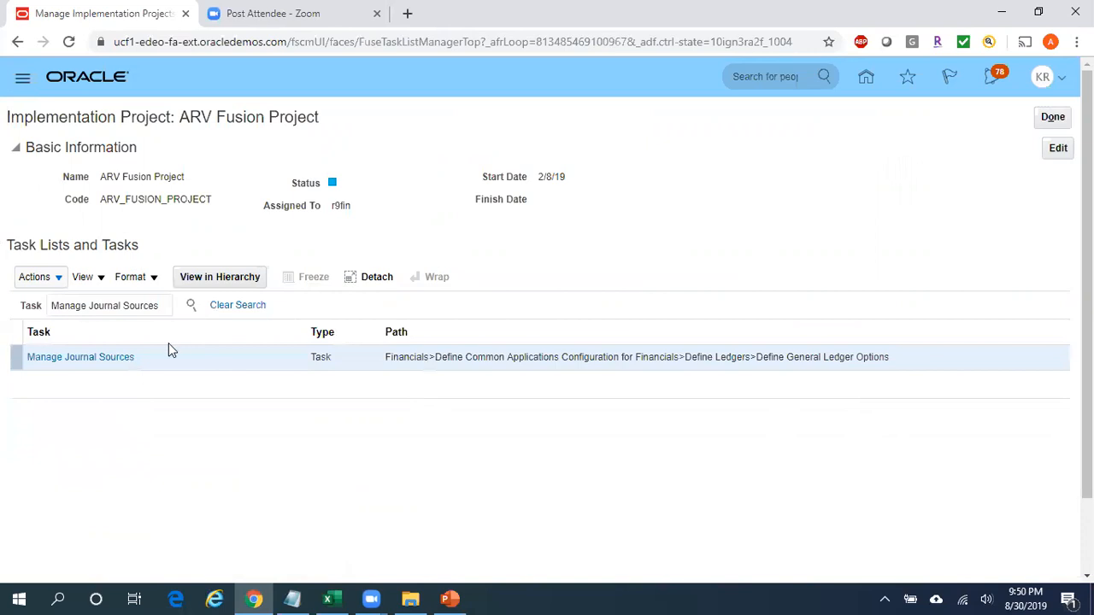
pyautogui.click(111, 359)
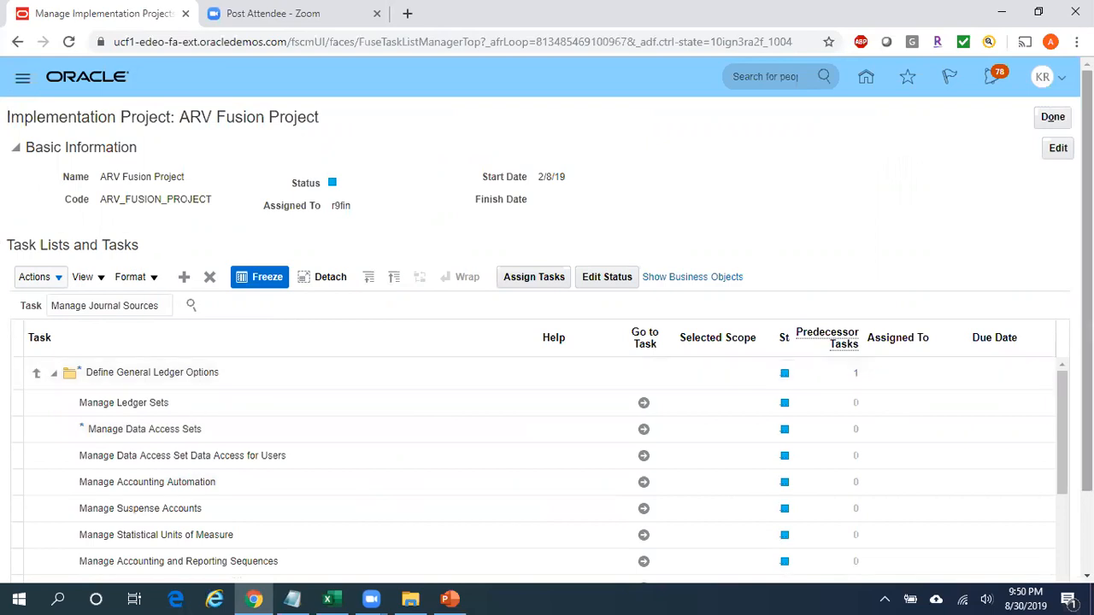
pyautogui.scroll(-1, 316, 511)
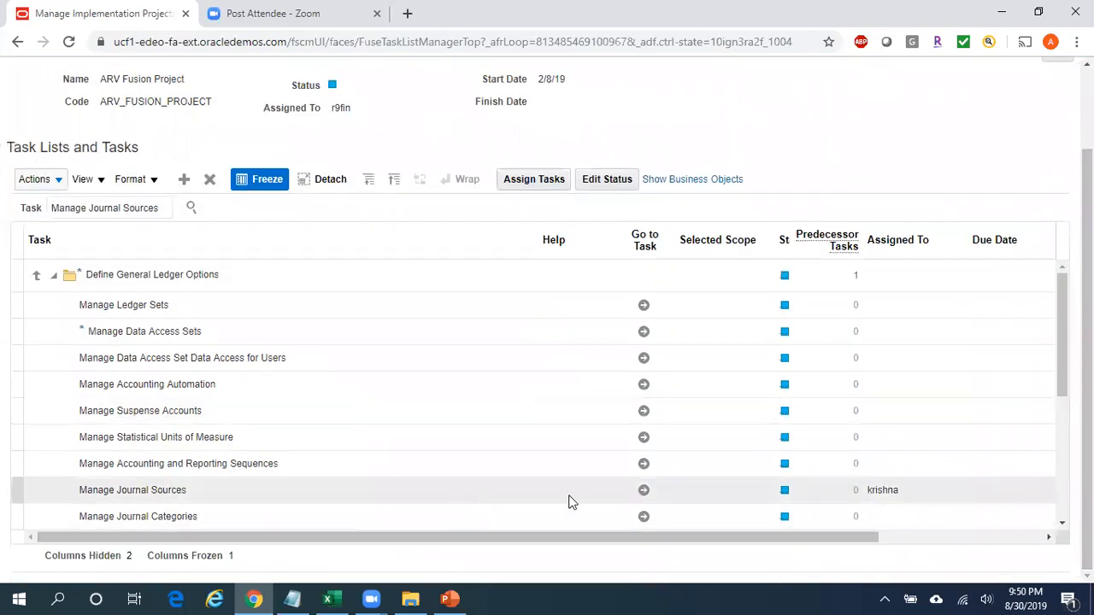
pyautogui.click(646, 493)
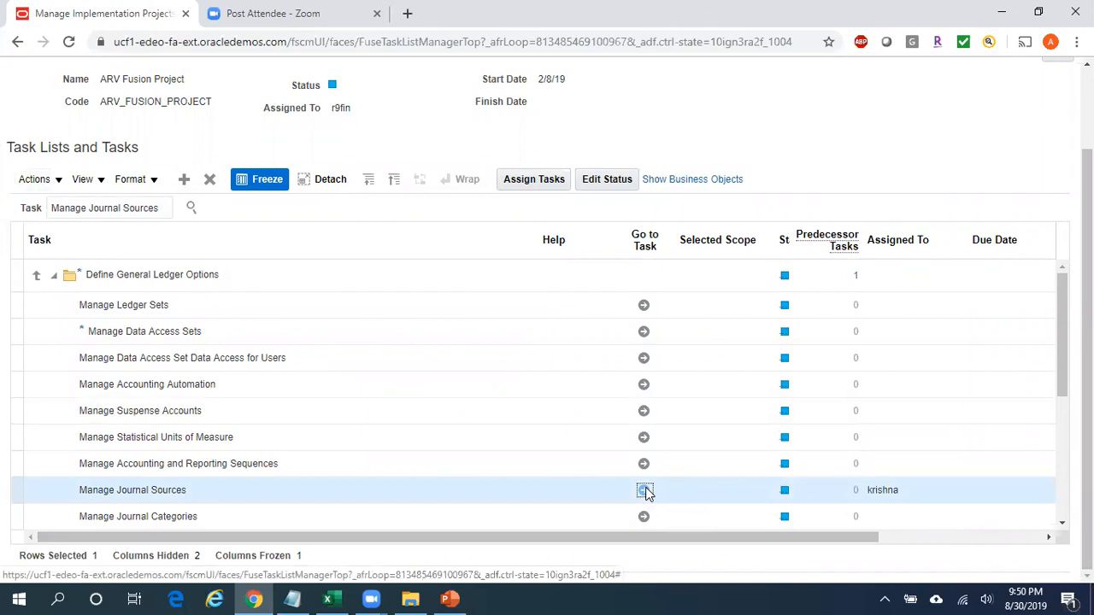
pyautogui.click(646, 493)
# Filter the journal sources by the name Manual and check the source's Require Journal Approval setting.
pyautogui.click(124, 192)
pyautogui.write('Manual')
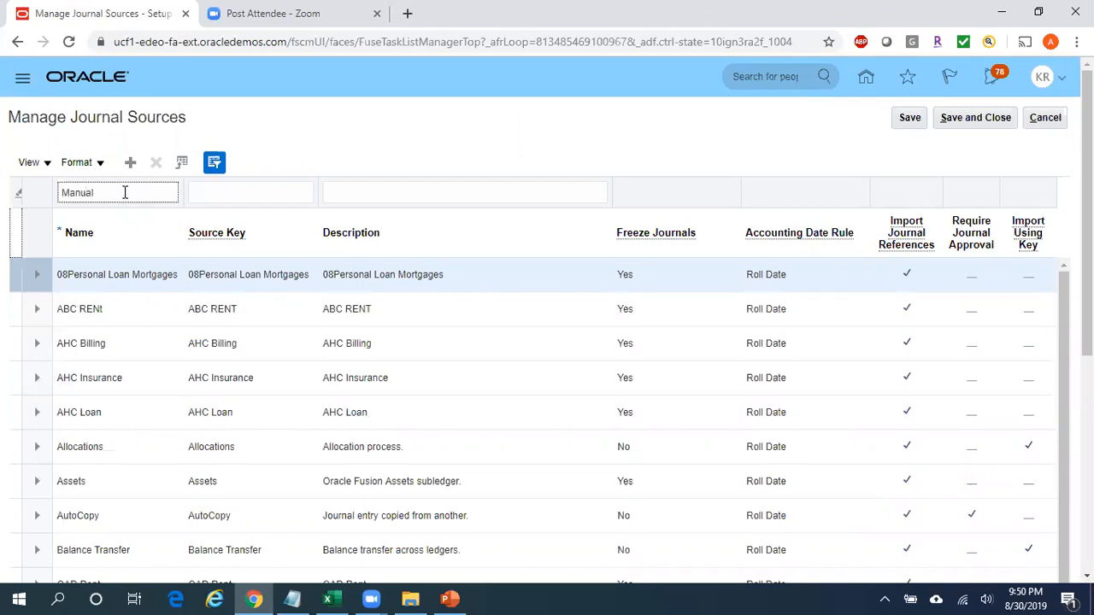
pyautogui.press('Return')
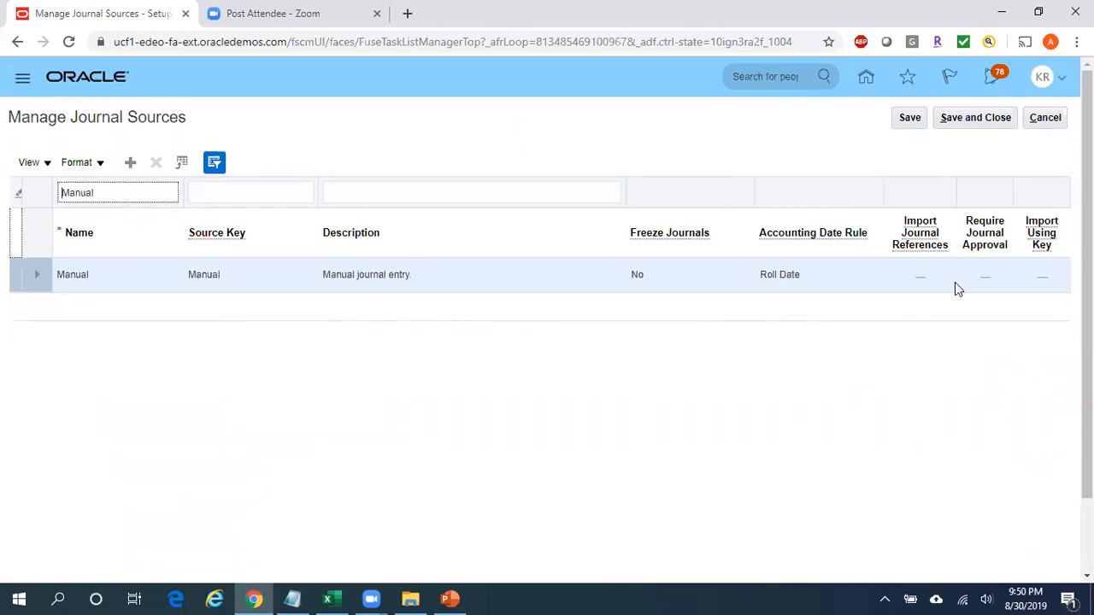
pyautogui.click(992, 280)
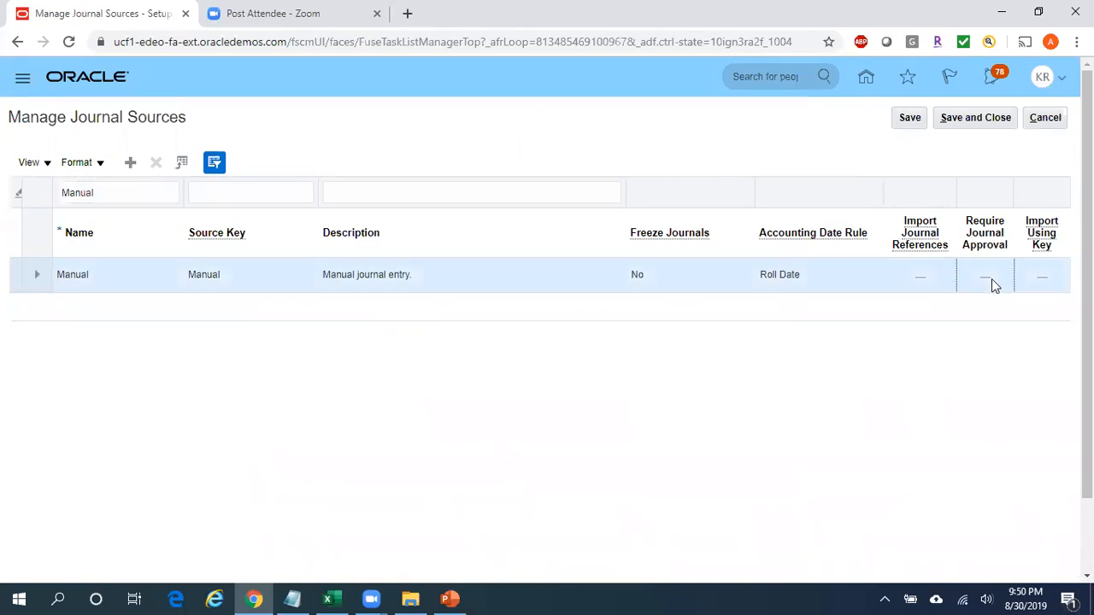